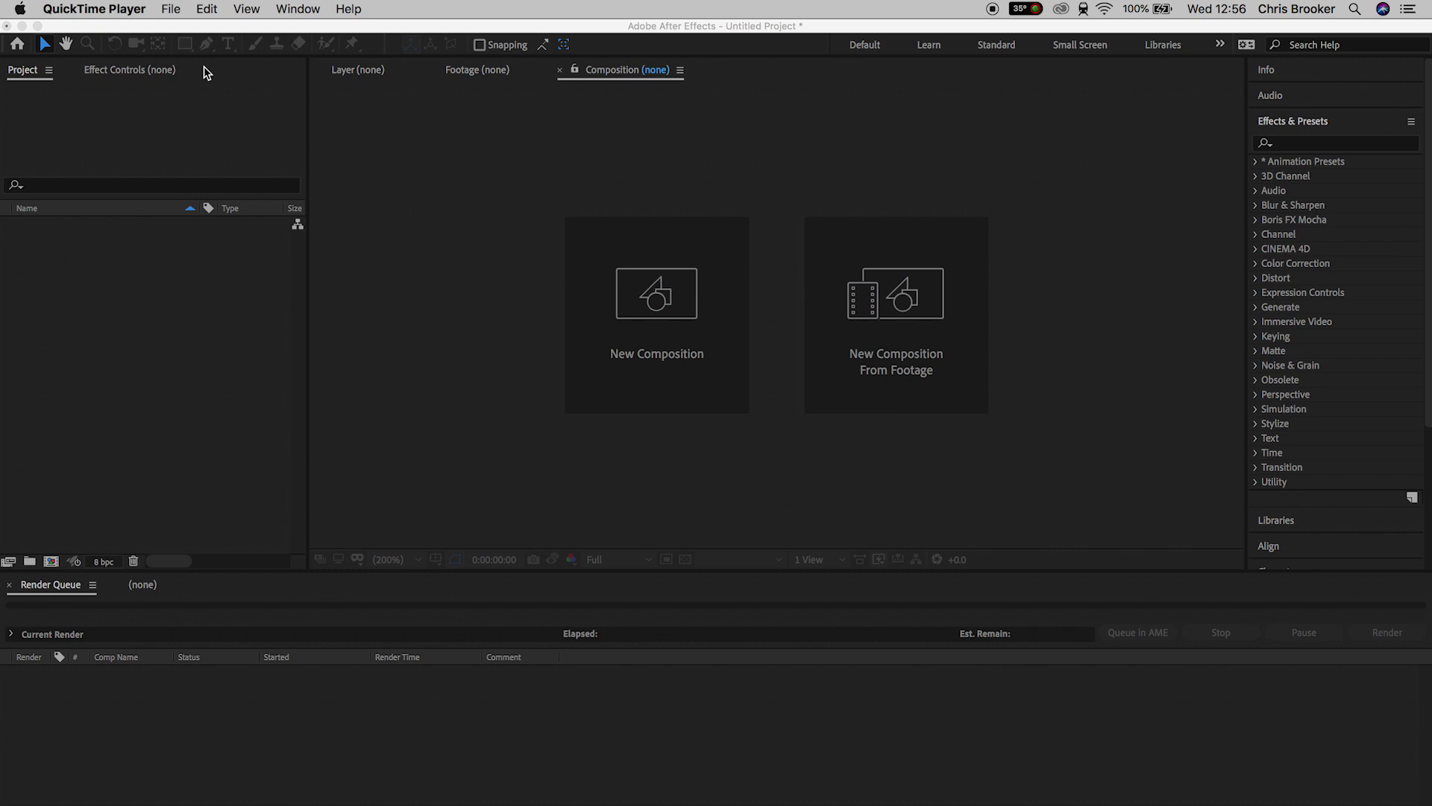
# - Make a new 1920×1080 composition called PUPPET TOOL with a duration of about 10 seconds
pyautogui.click(583, 275)
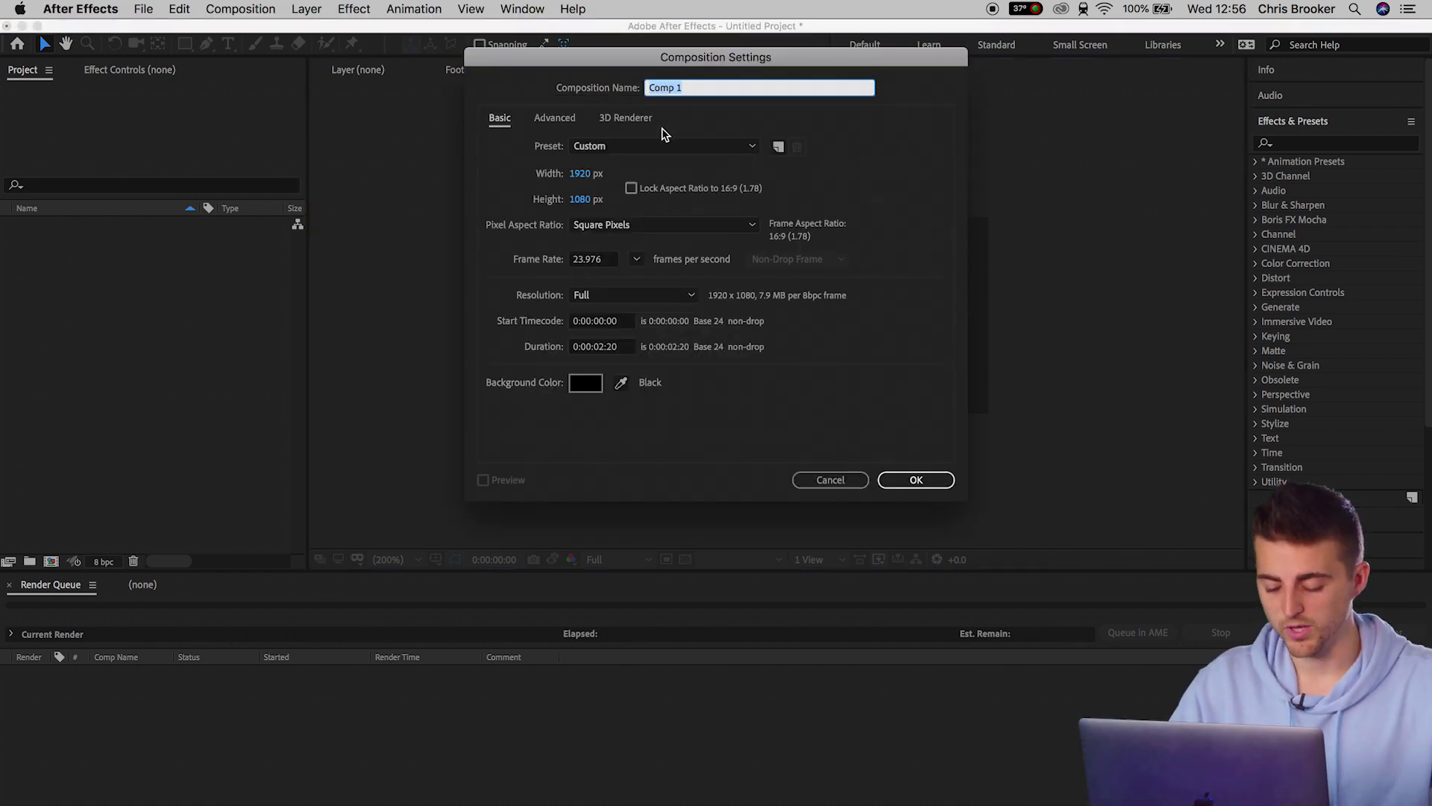
pyautogui.write('PUPPET ')
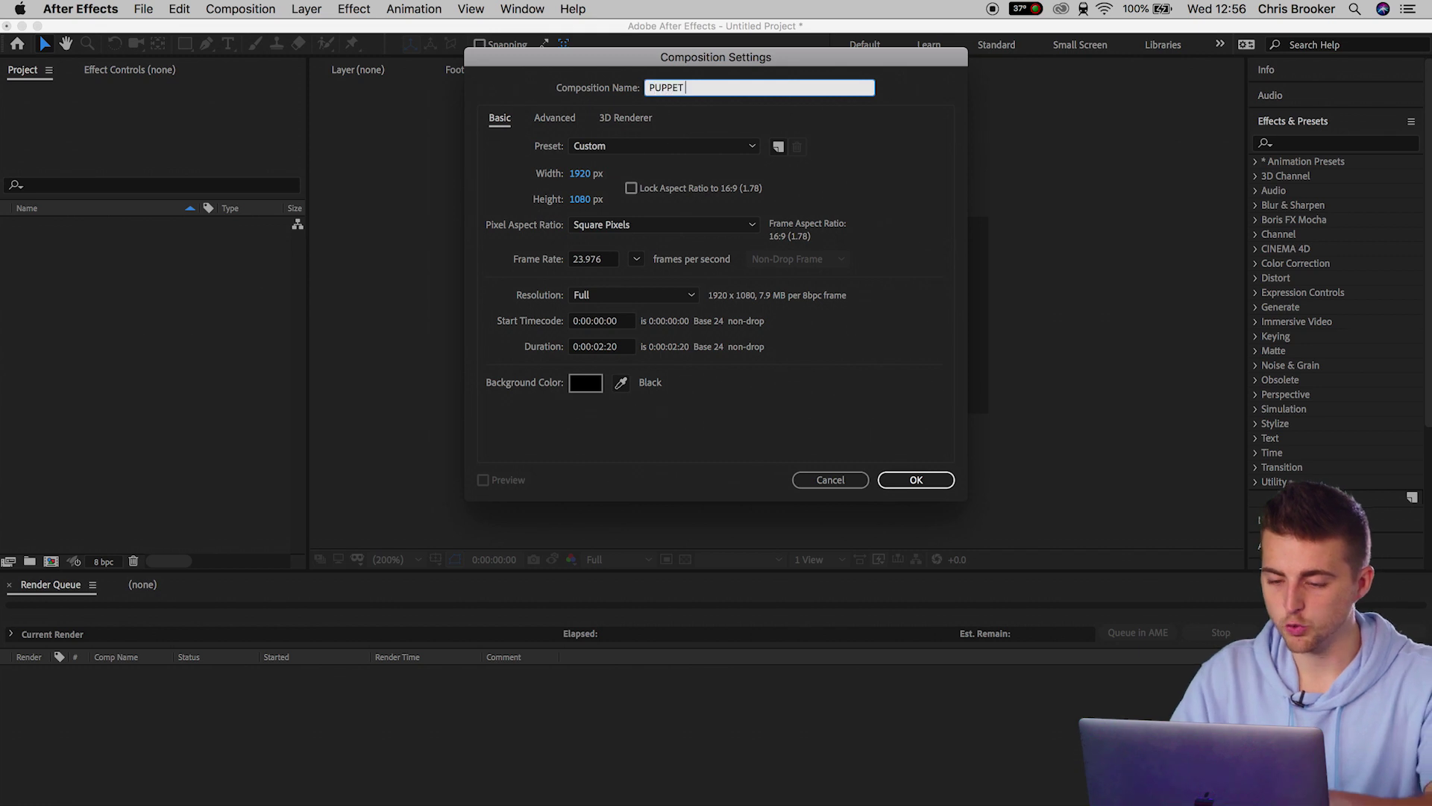
pyautogui.write('TOOL')
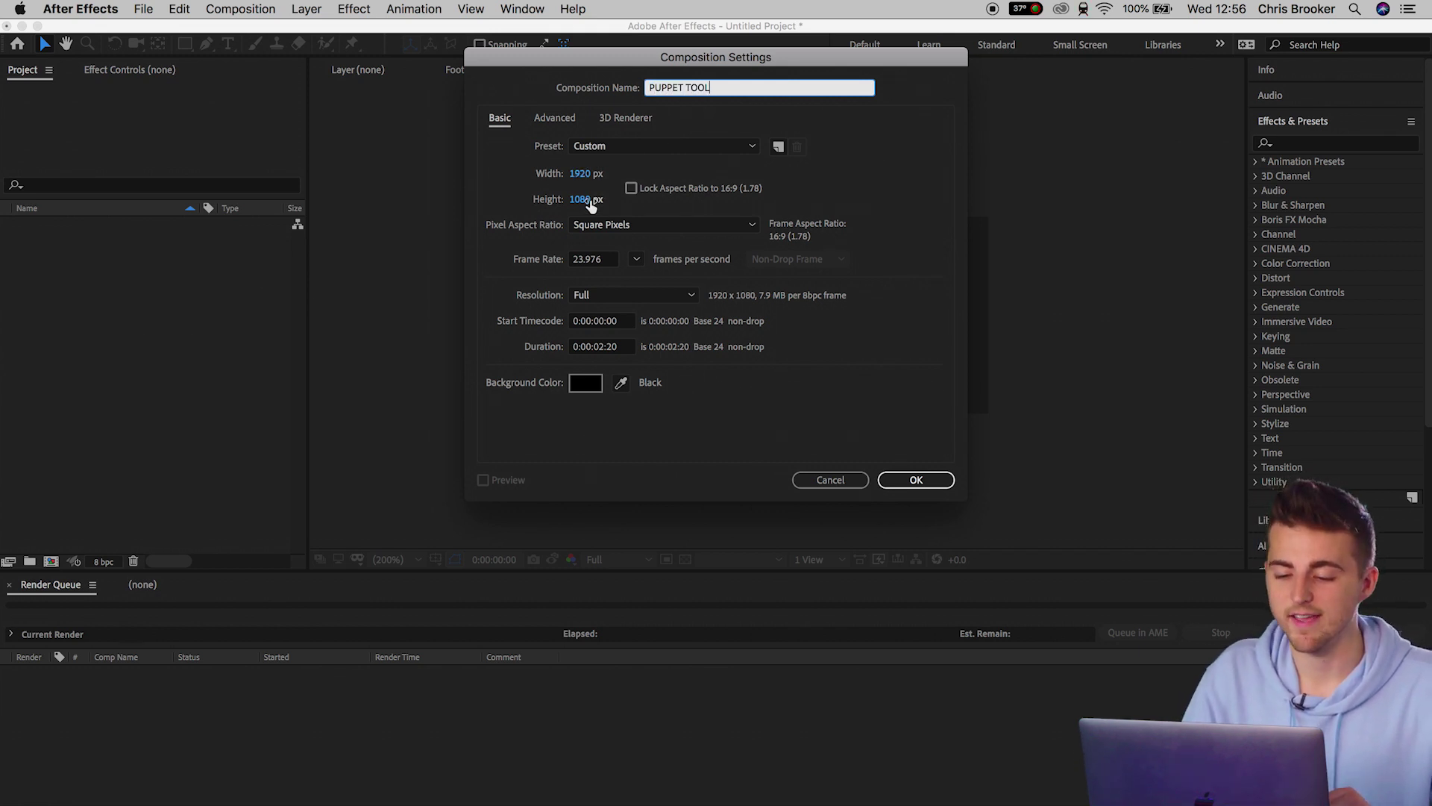
pyautogui.click(602, 347)
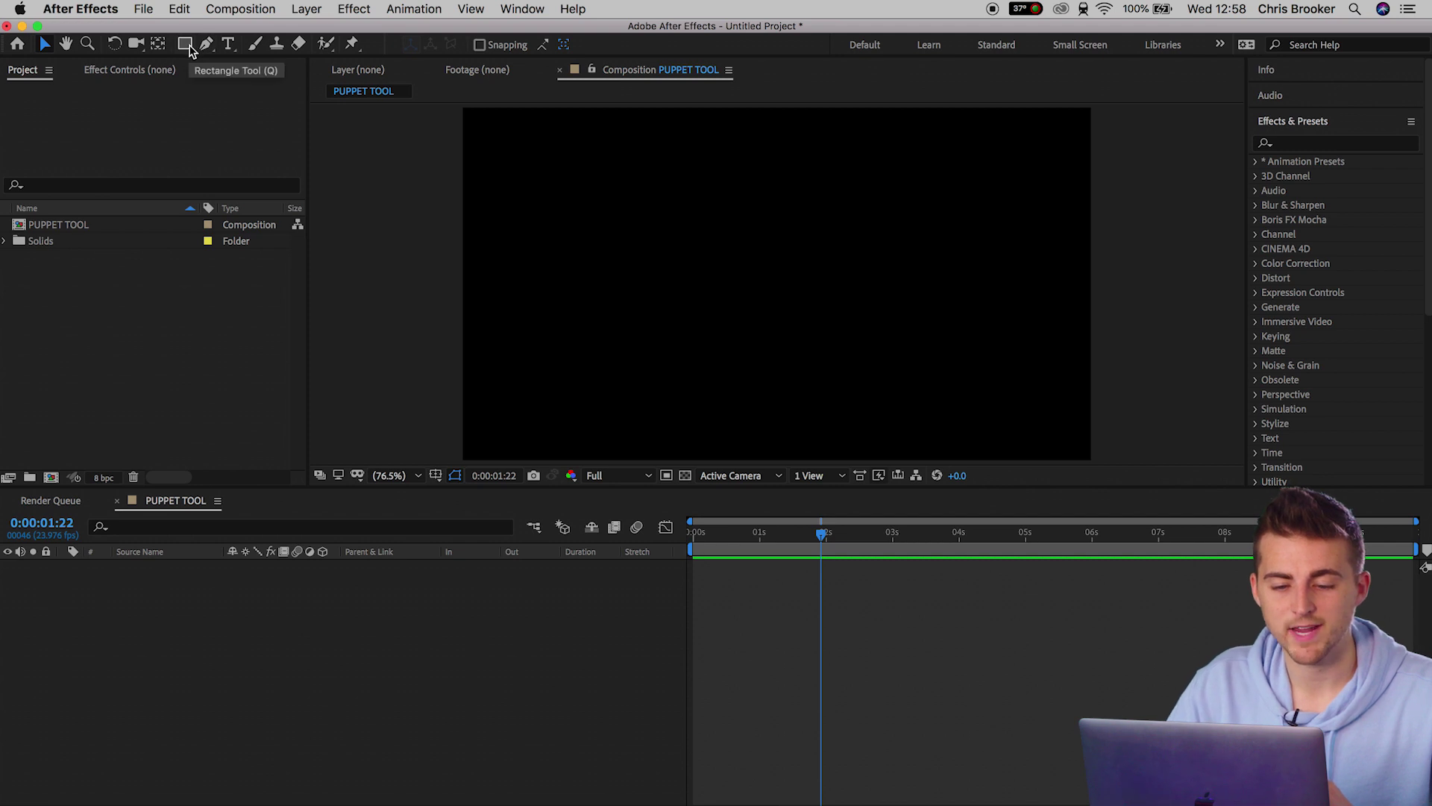
# - Choose the Rectangle tool with a fully saturated cyan 00FFEE fill, leaving the stroke colour unchanged
pyautogui.click(189, 49)
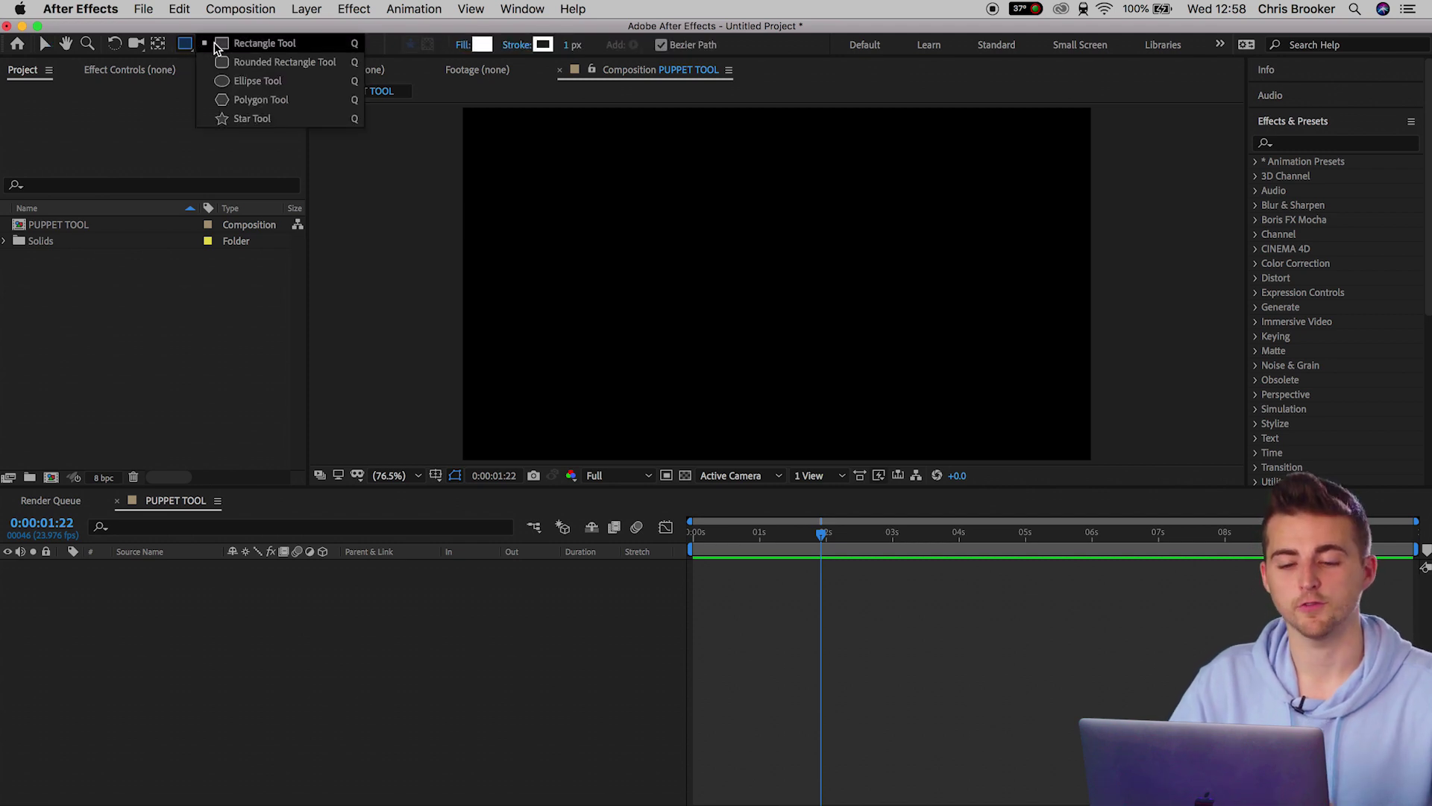
pyautogui.click(216, 45)
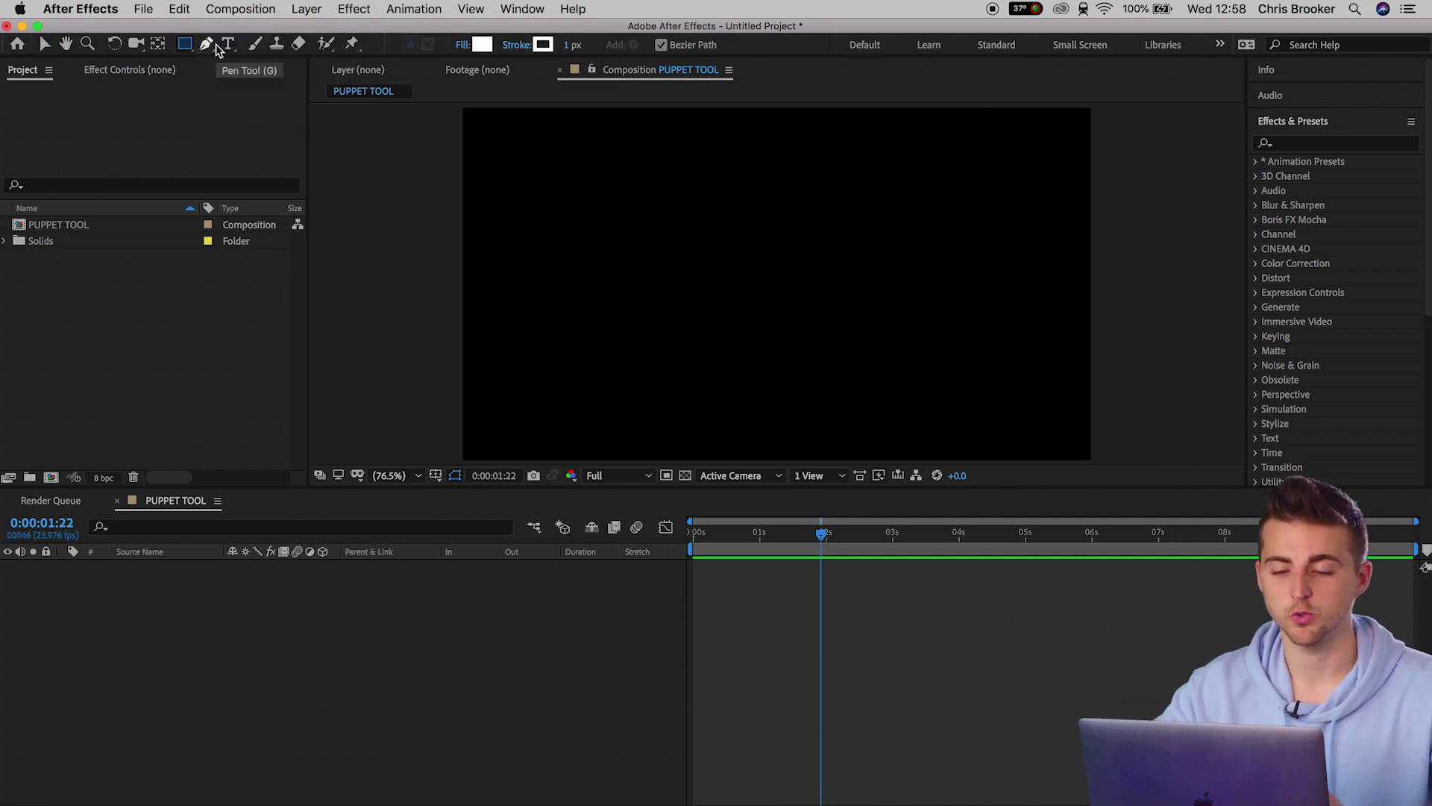
pyautogui.click(482, 44)
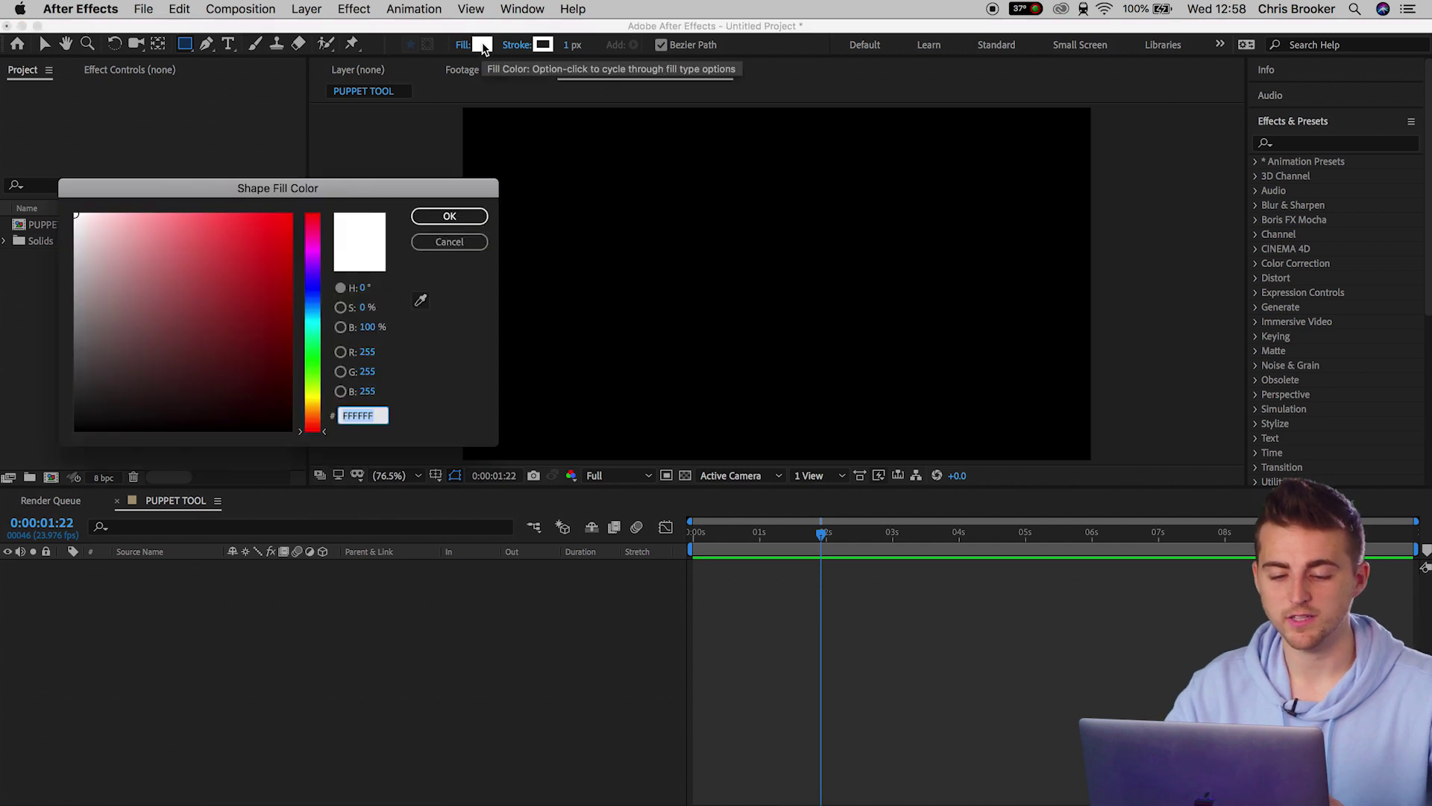
pyautogui.click(306, 325)
pyautogui.moveTo(267, 333); pyautogui.dragTo(312, 184)
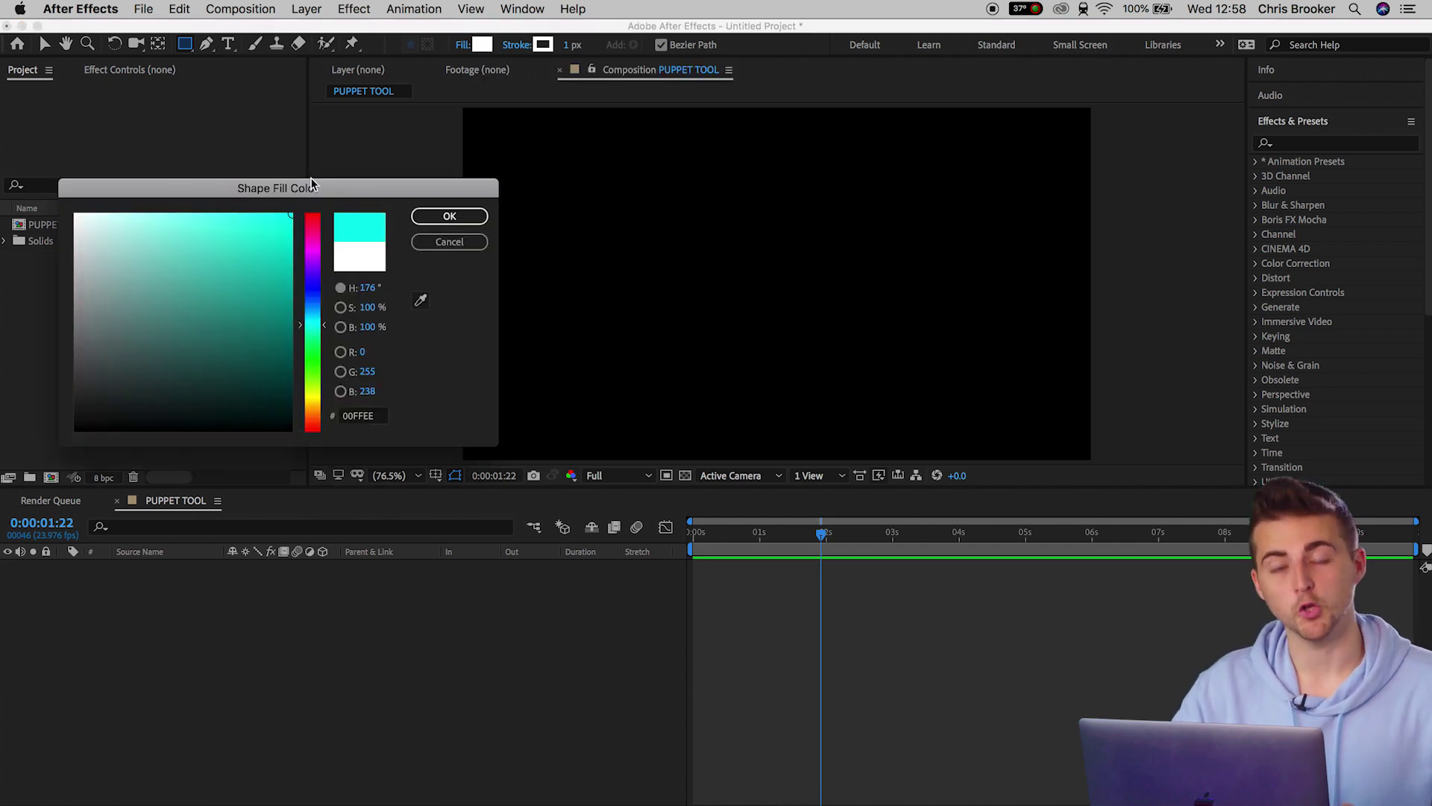
pyautogui.click(449, 217)
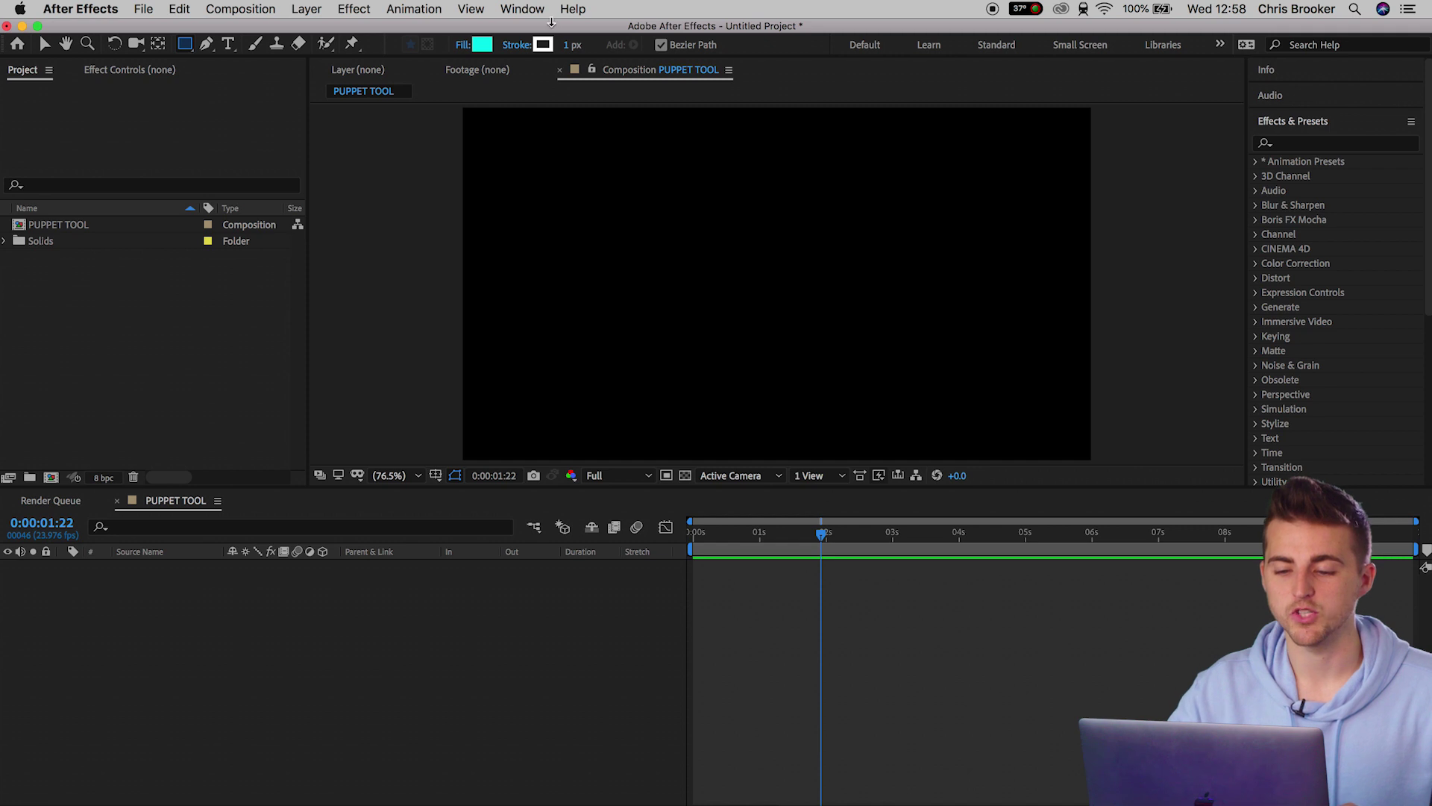
pyautogui.click(545, 47)
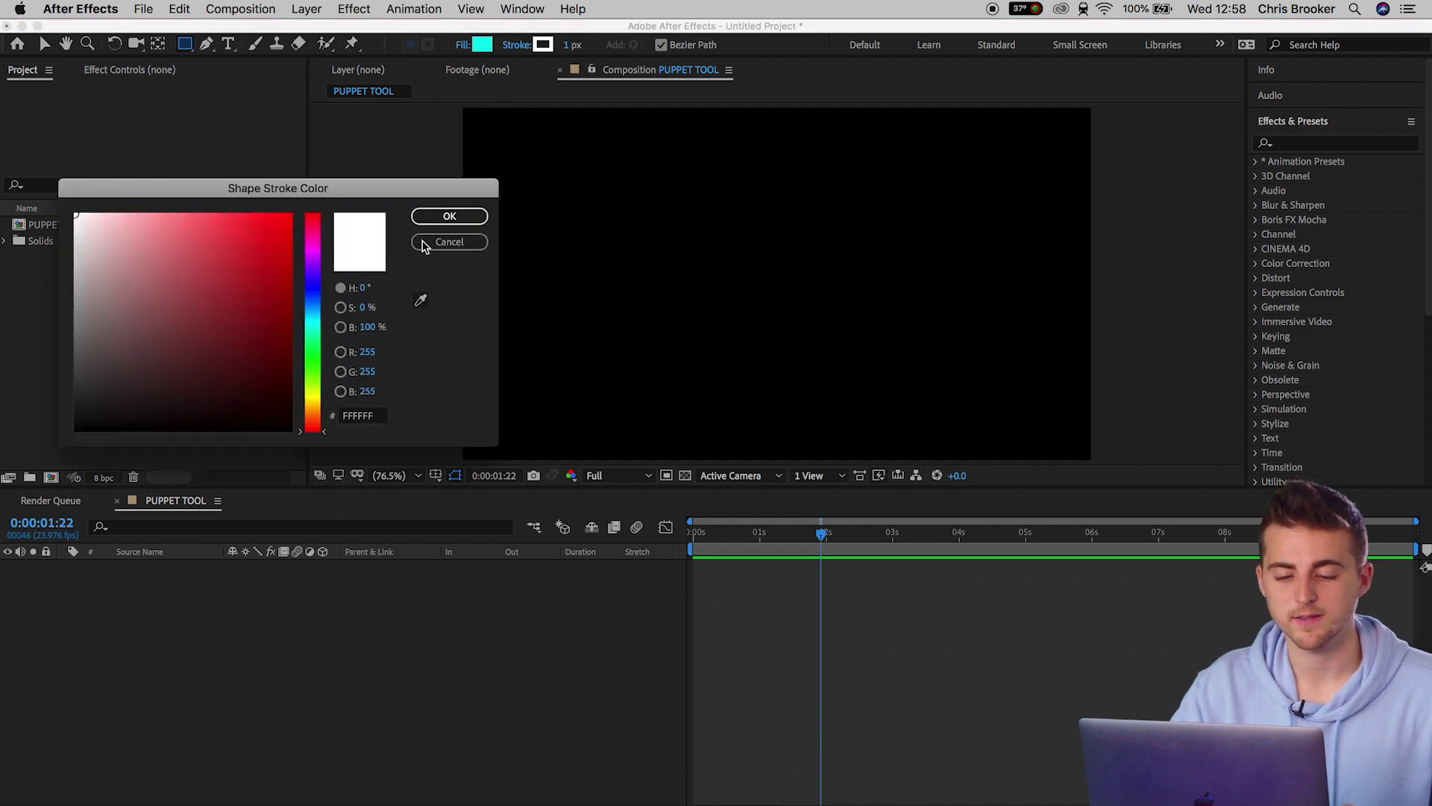
pyautogui.click(478, 224)
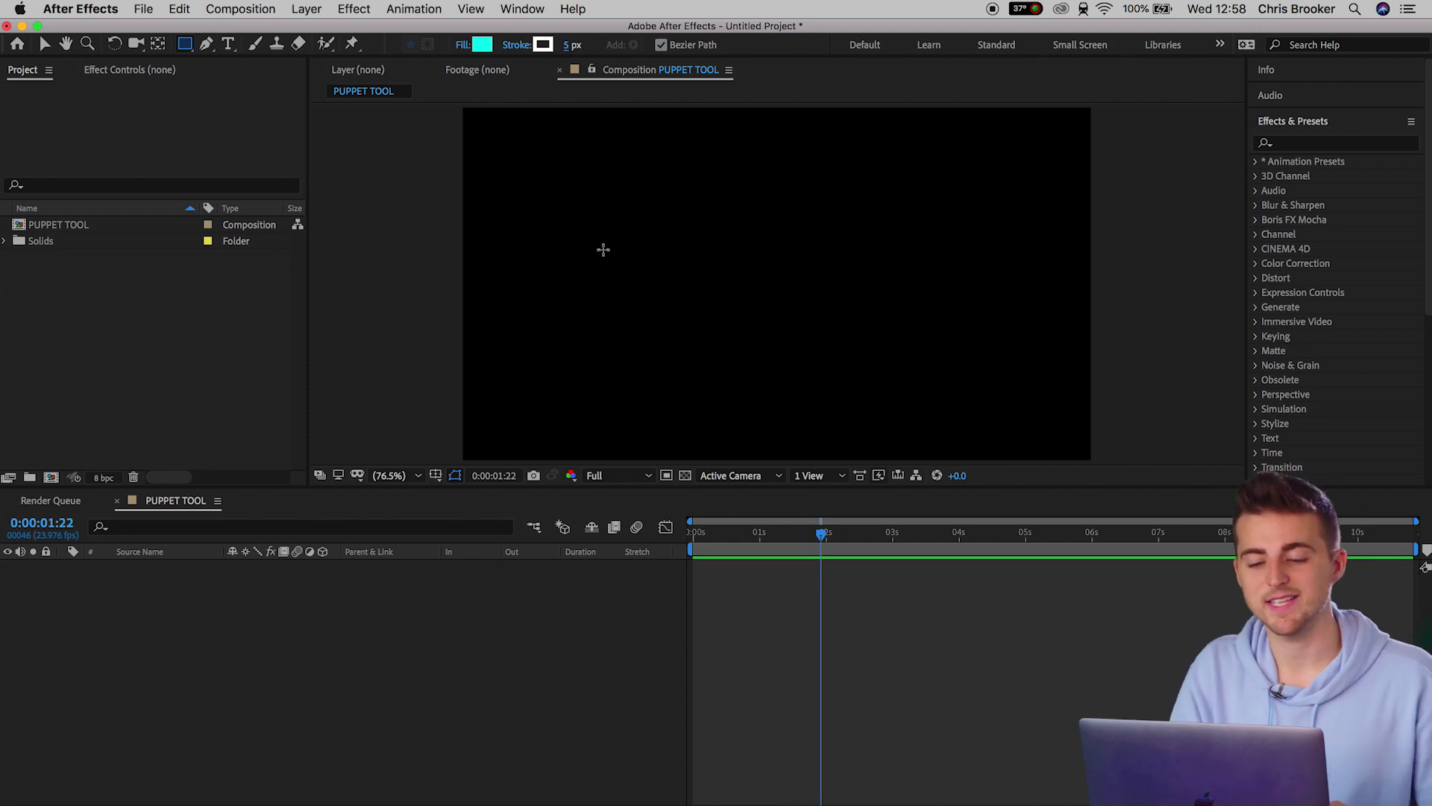
# - Draw a long thin cyan bar and align it to the centre line using a temporary Proportional Grid
pyautogui.moveTo(604, 249); pyautogui.dragTo(985, 271)
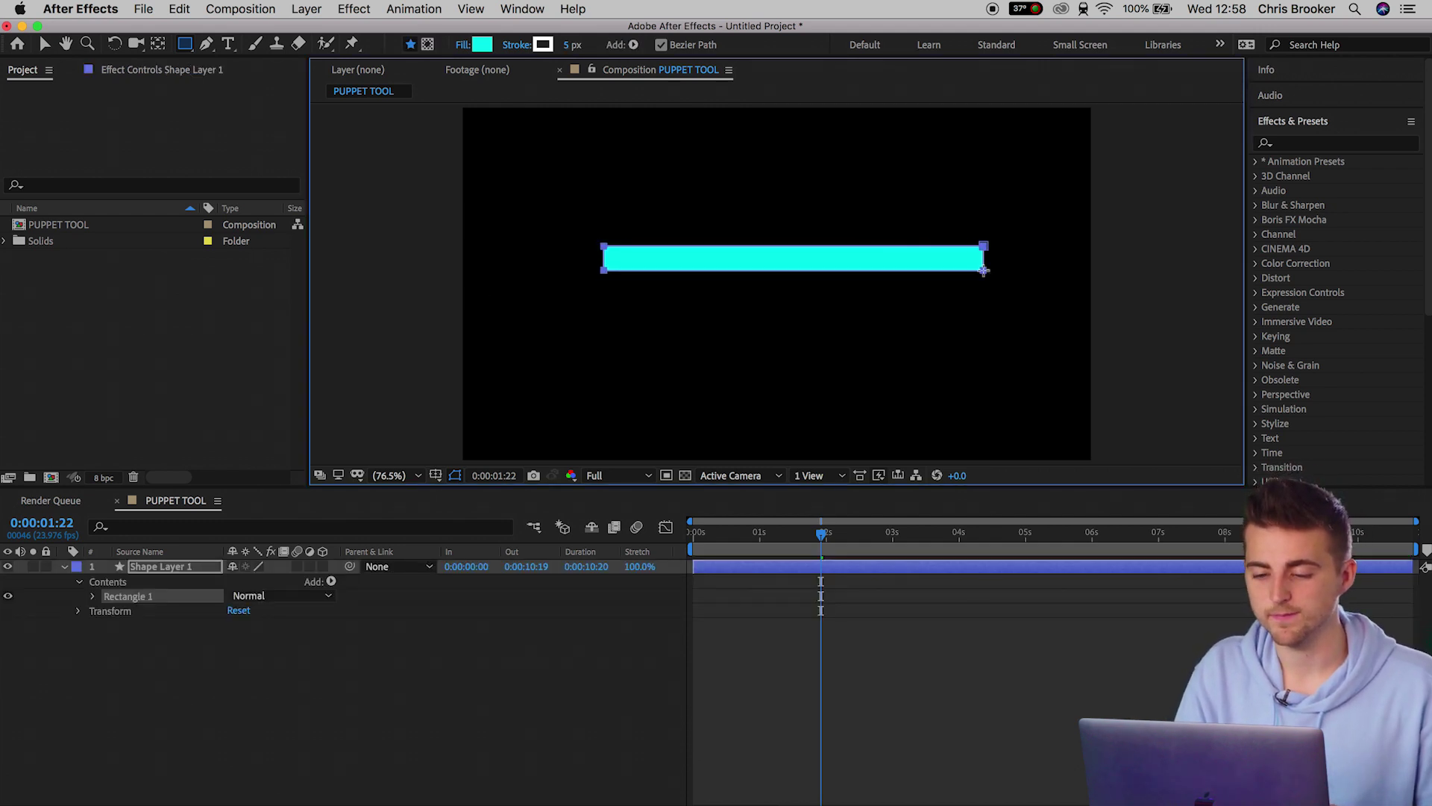
pyautogui.click(44, 46)
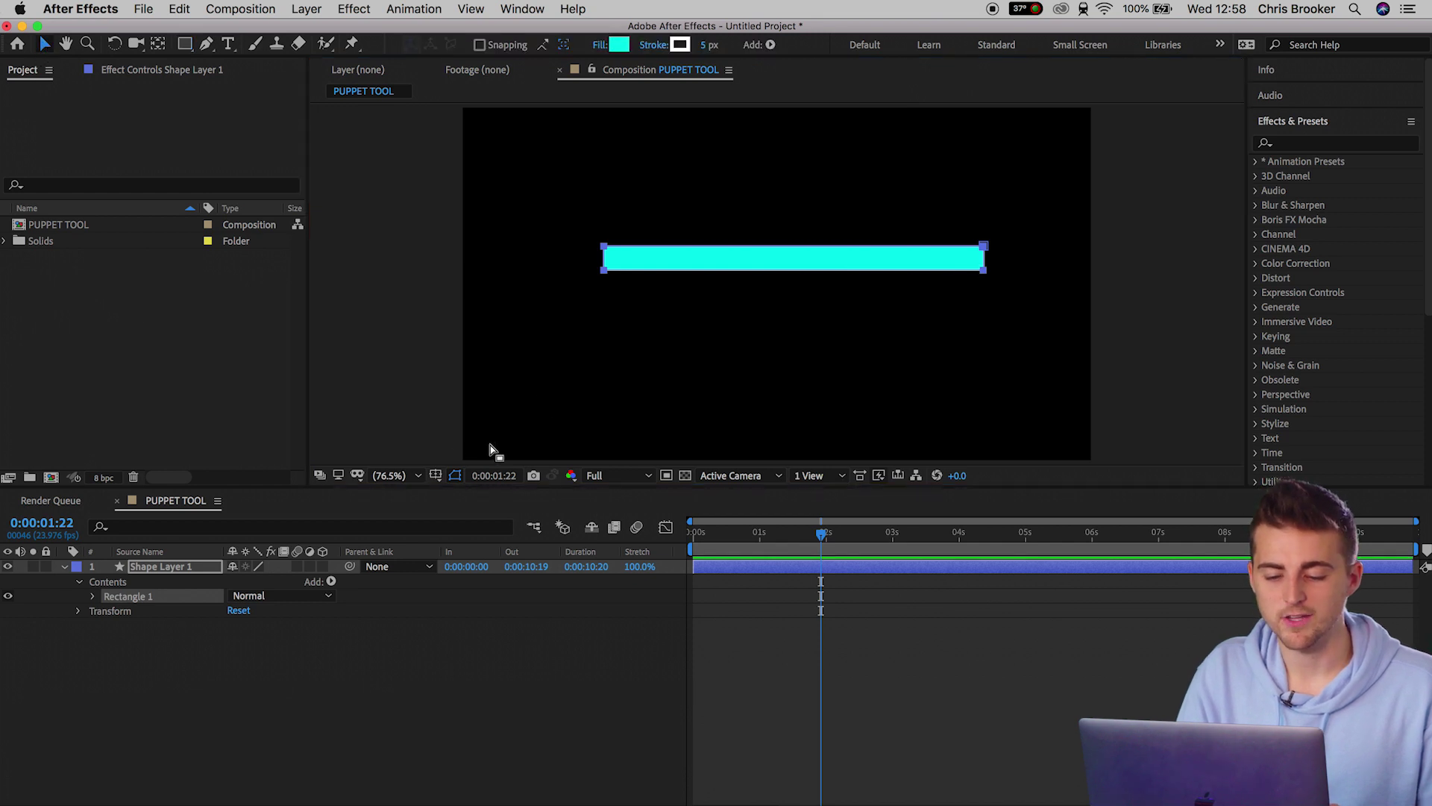
pyautogui.click(436, 477)
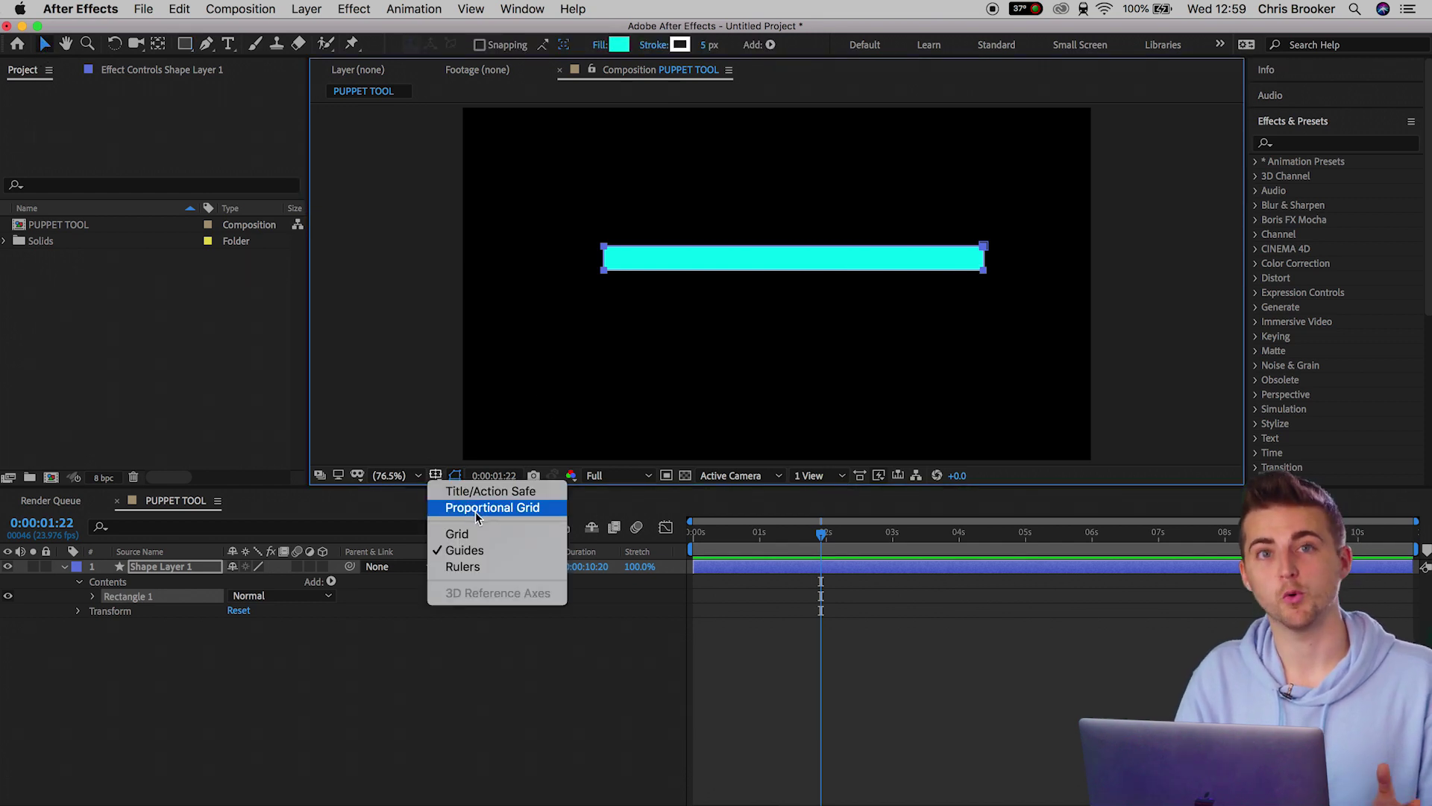
pyautogui.click(476, 510)
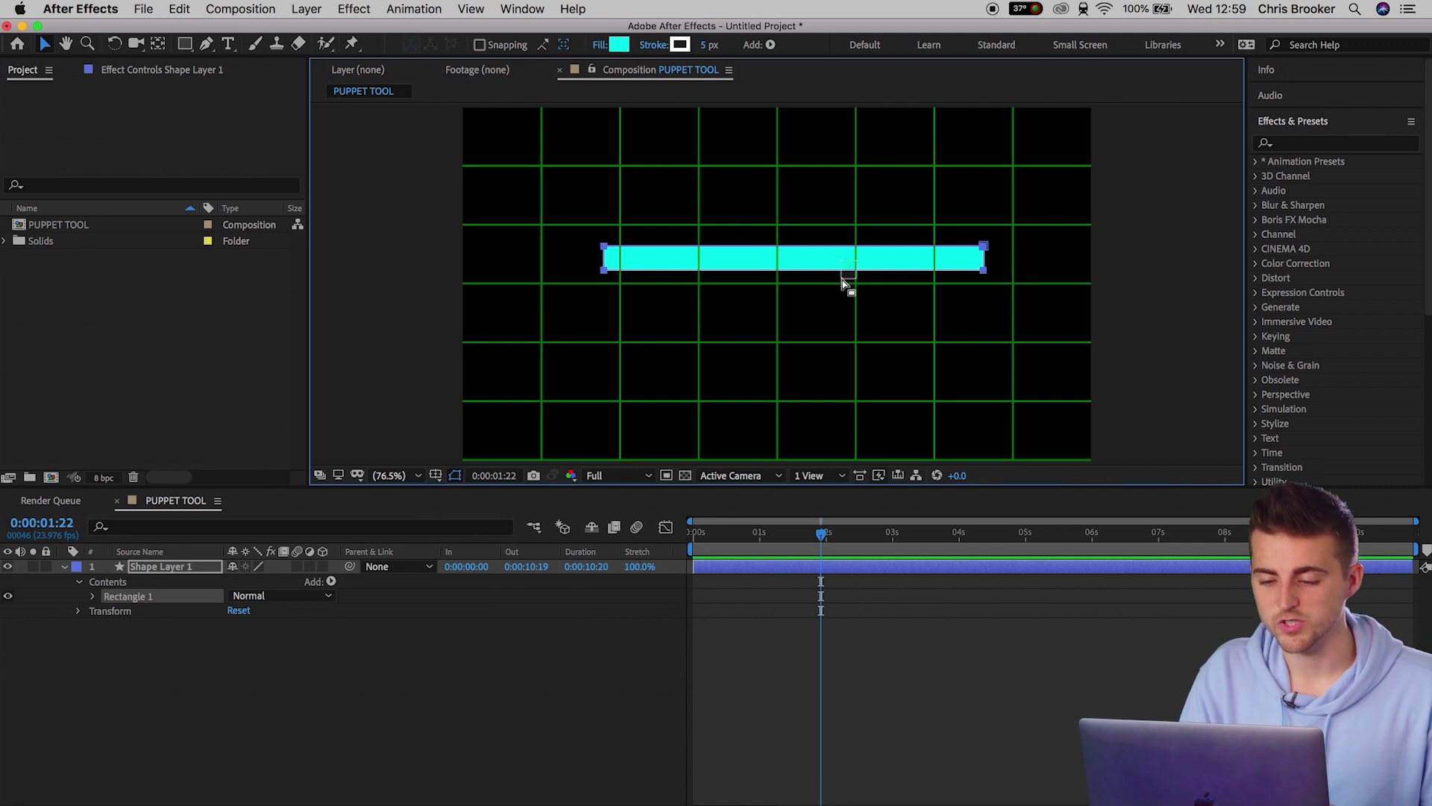
pyautogui.moveTo(857, 271); pyautogui.dragTo(838, 294)
pyautogui.click(435, 477)
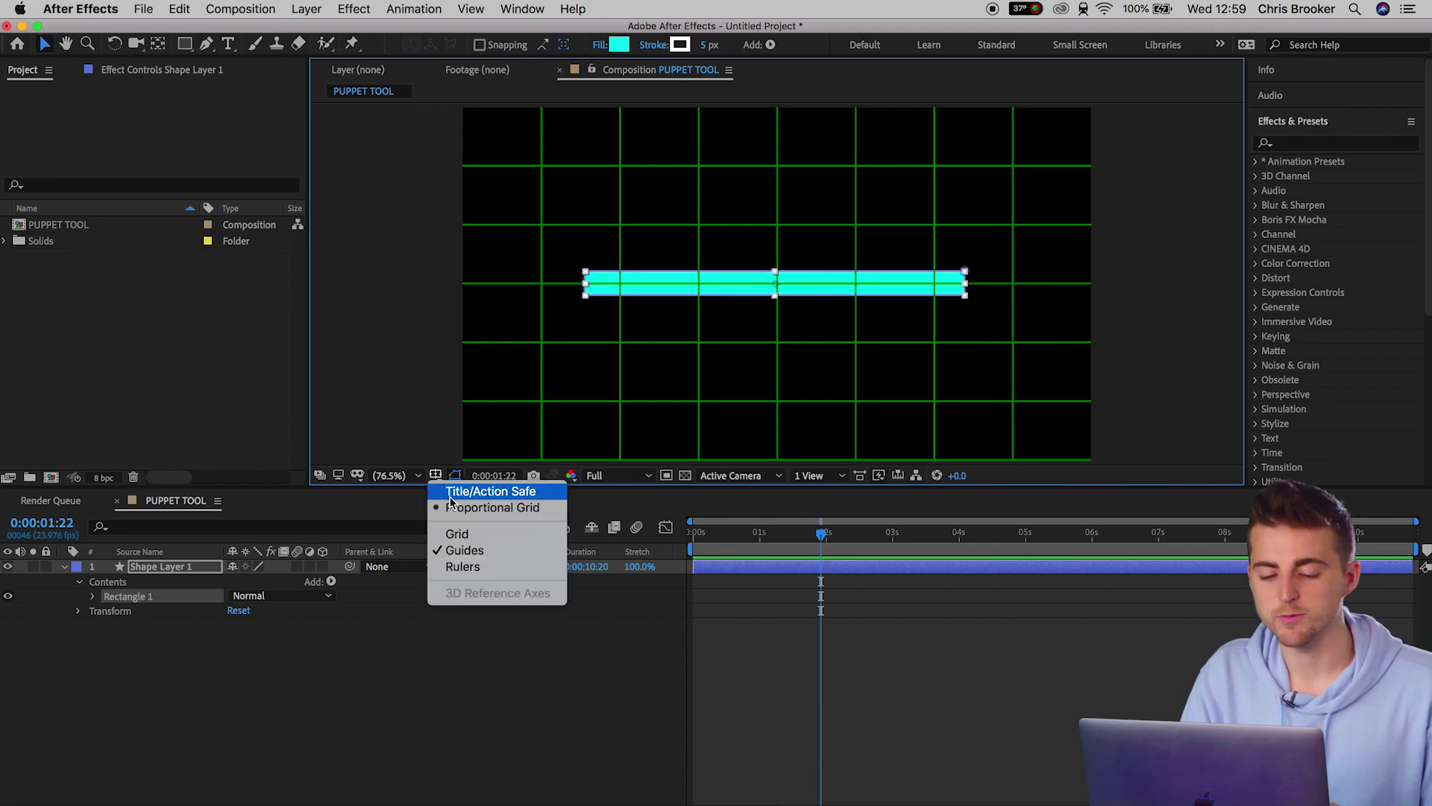
pyautogui.click(473, 512)
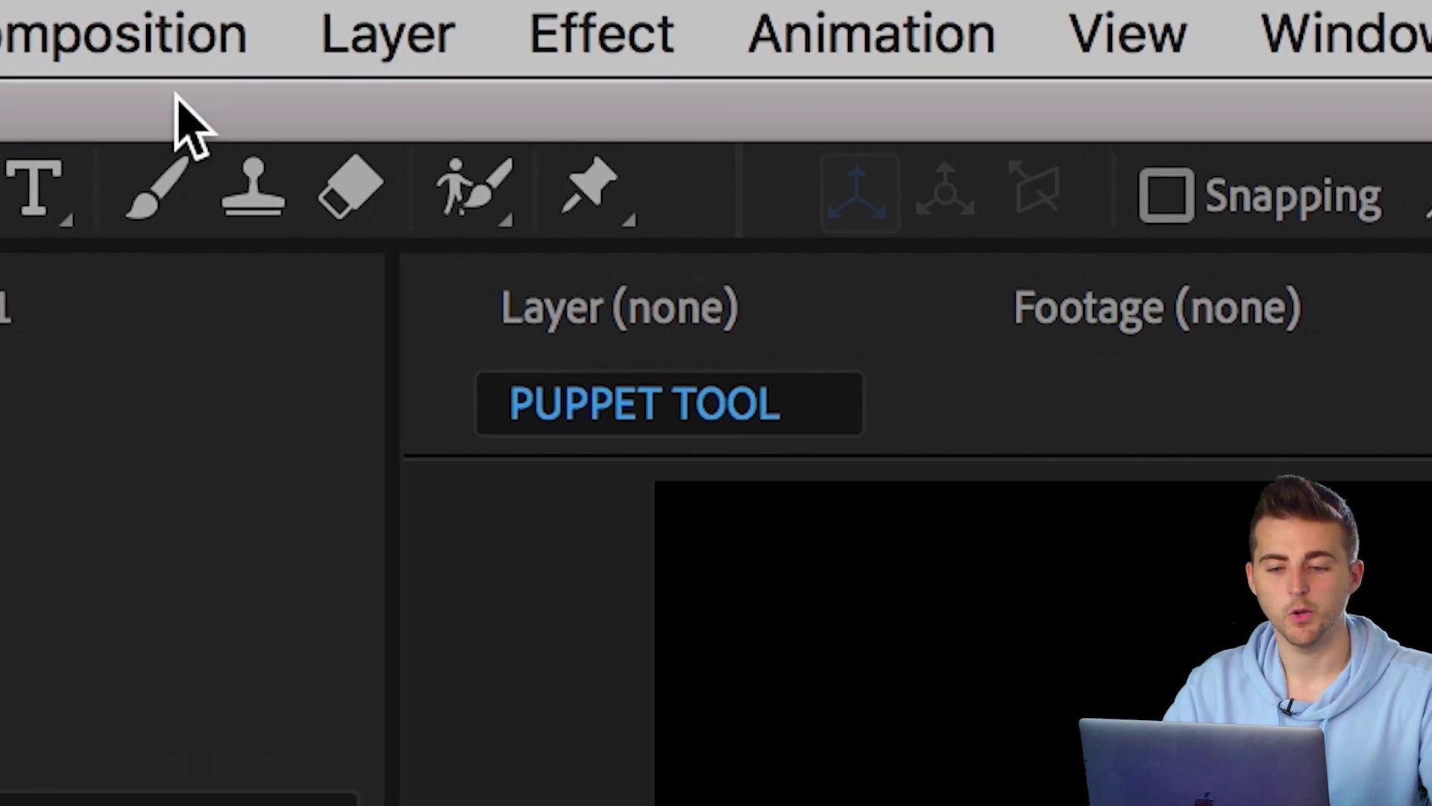
# - Pin the bar's left end with the Puppet Position Pin tool and enlarge the timeline panel
pyautogui.click(616, 207)
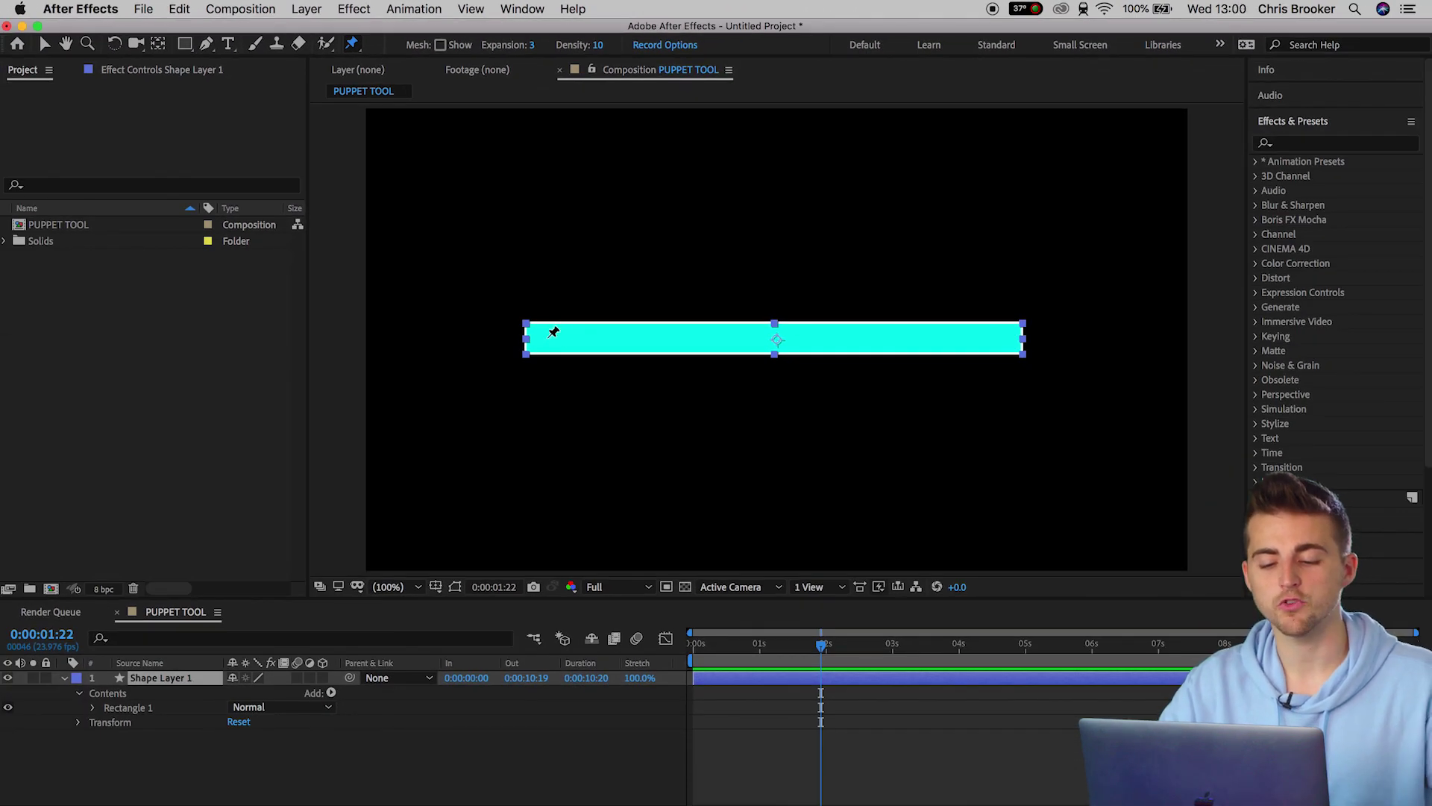
pyautogui.click(544, 341)
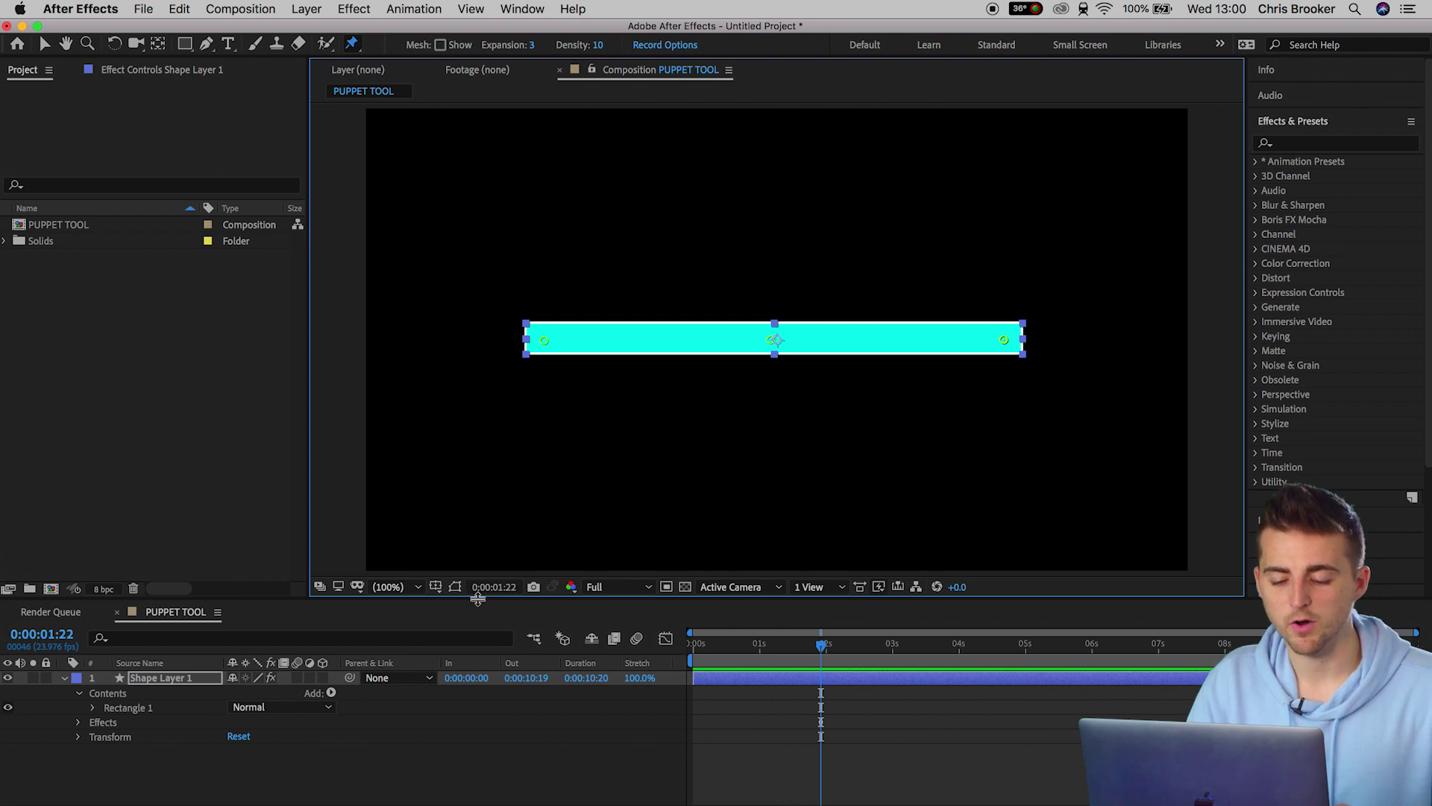
pyautogui.moveTo(477, 598); pyautogui.dragTo(496, 400)
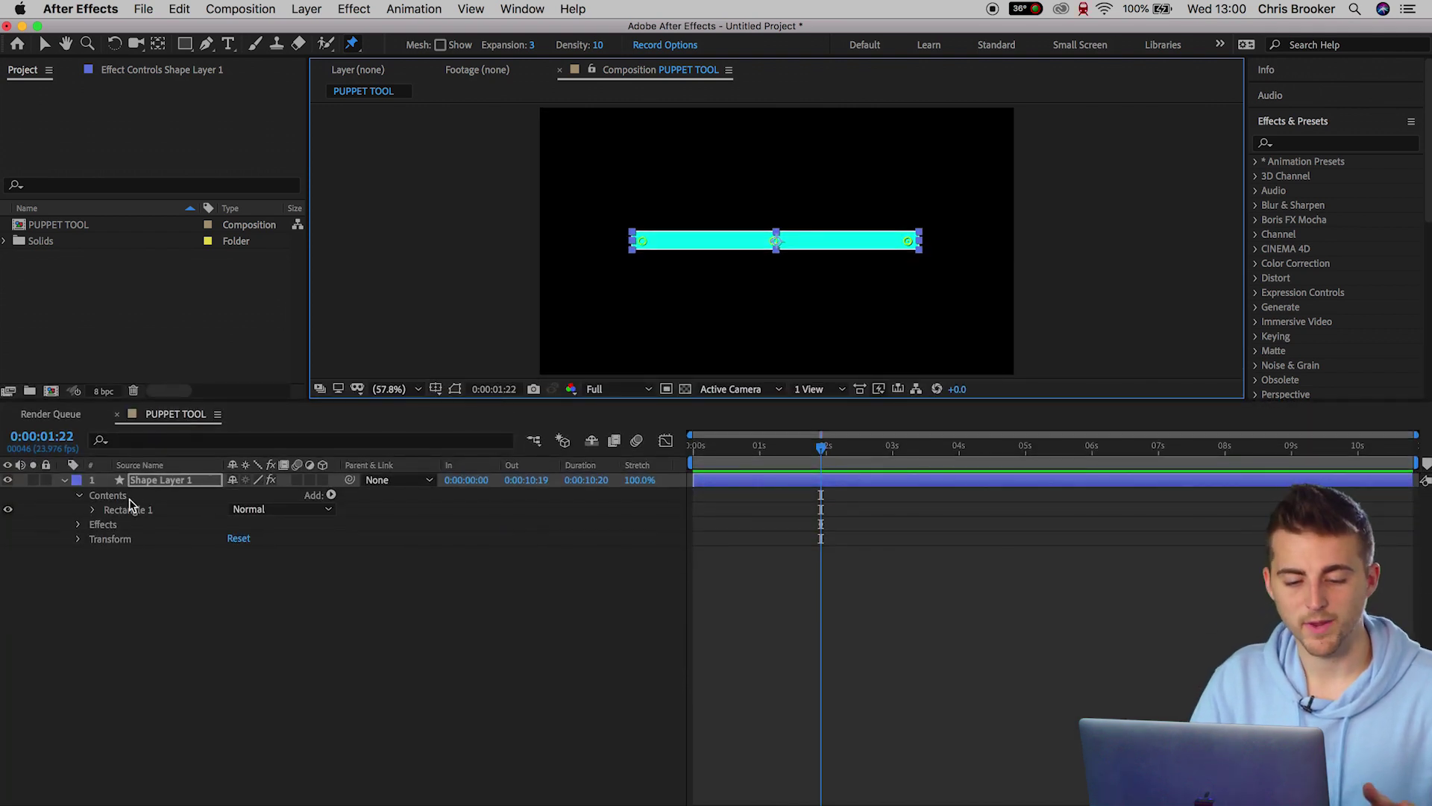
# - Expand Effects > Puppet > Mesh 1 > Deform to show all three pins' Position keyframes, then go to 0:00:03:00
pyautogui.click(79, 524)
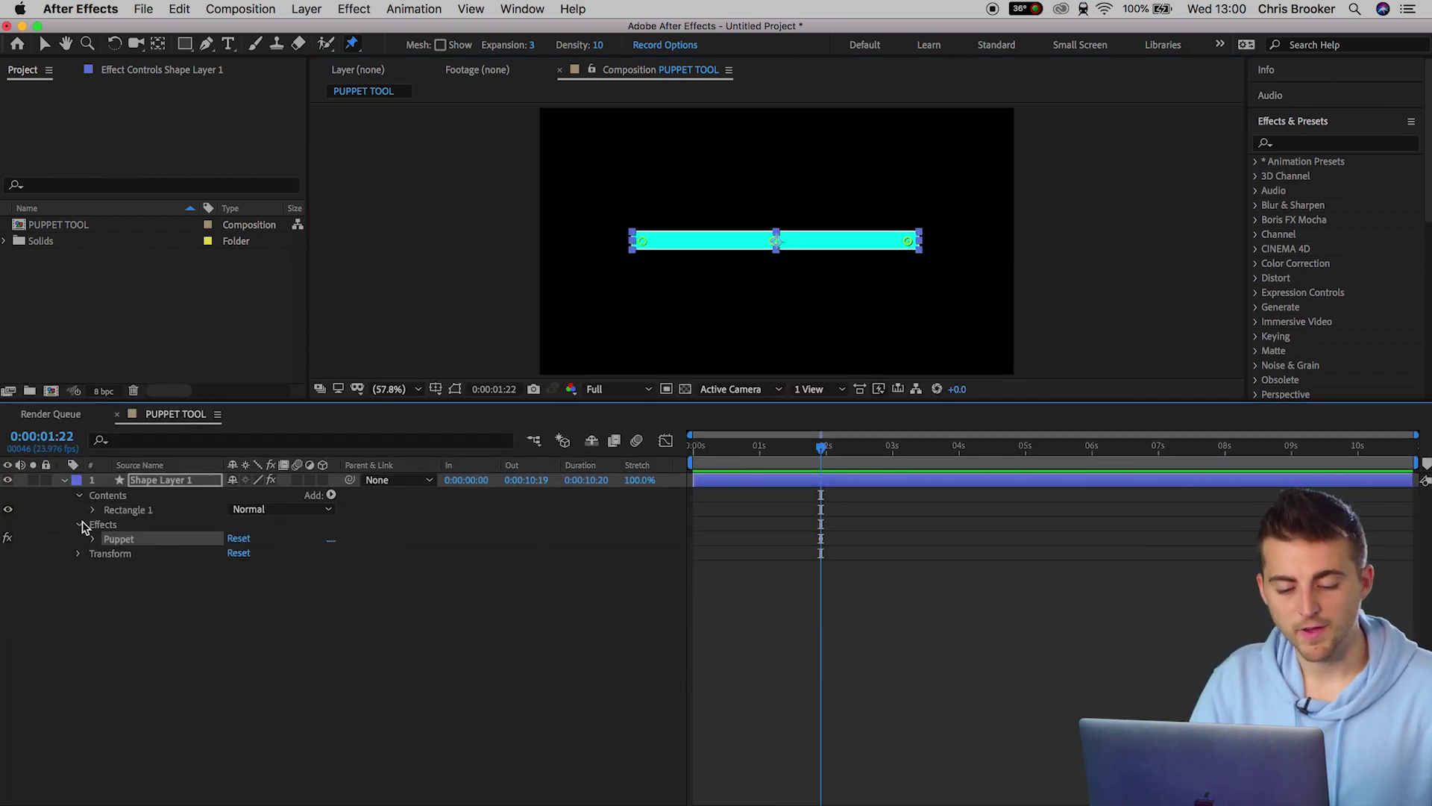
pyautogui.click(92, 540)
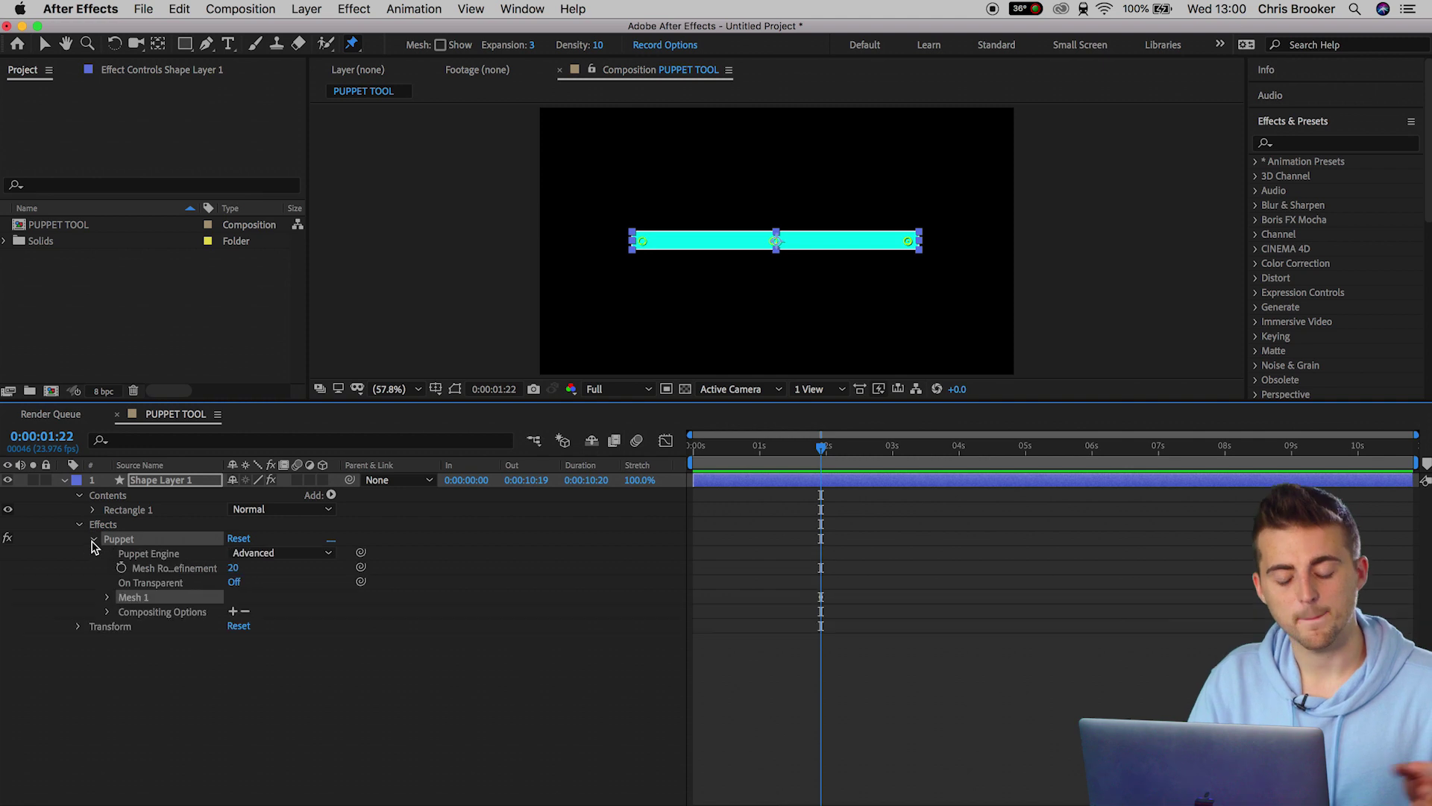
pyautogui.click(106, 598)
pyautogui.click(123, 642)
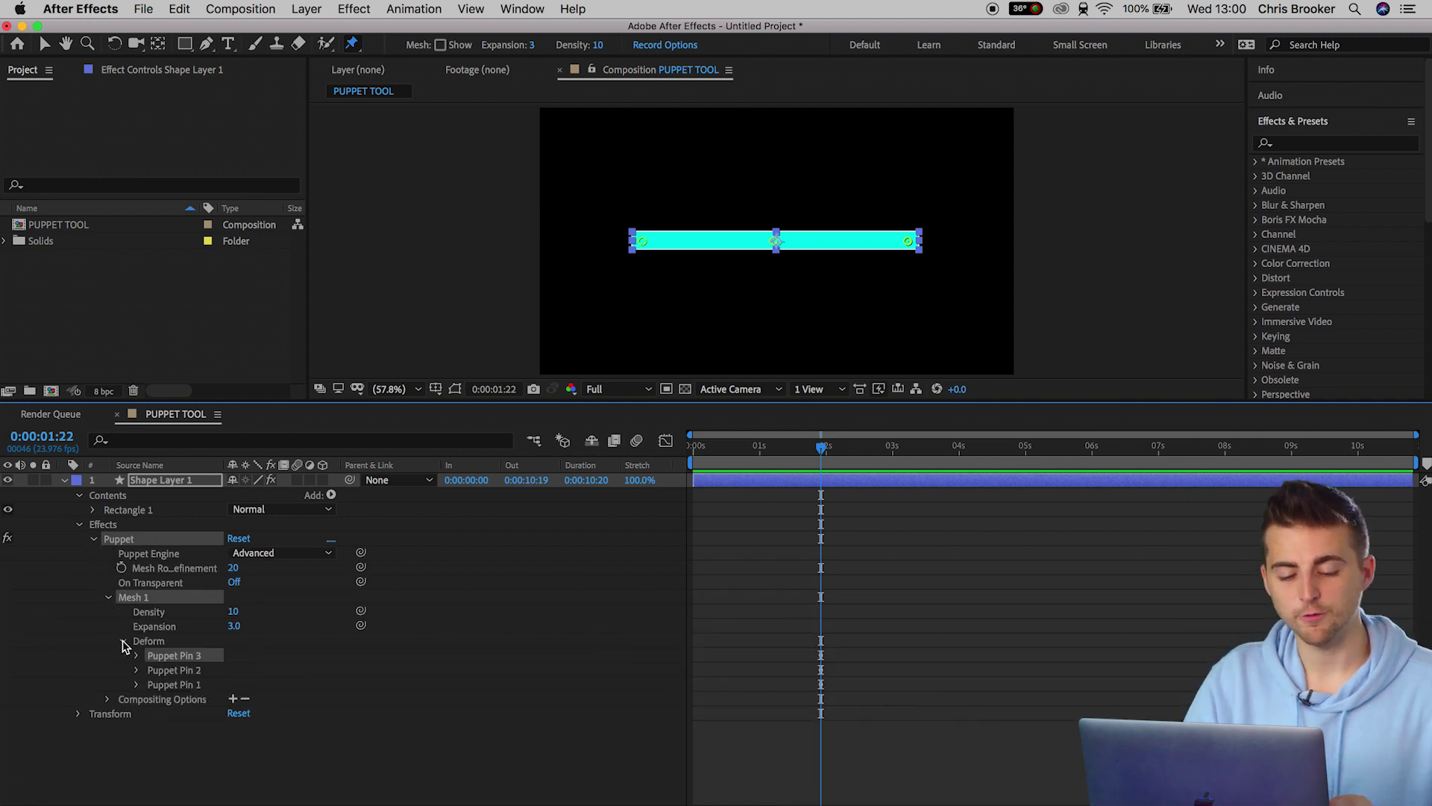
pyautogui.keyDown('shift'); pyautogui.click(171, 684); pyautogui.keyUp('shift')
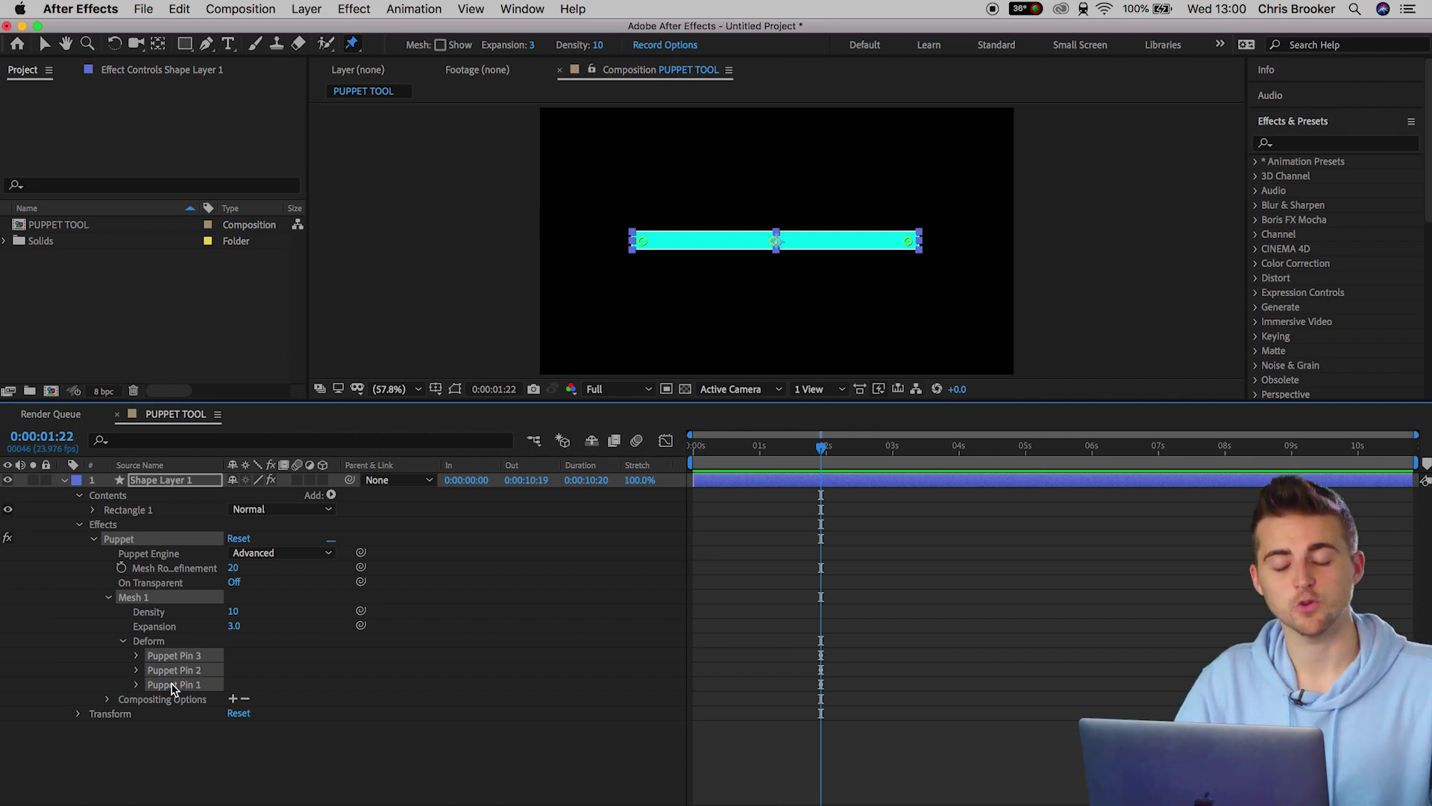
pyautogui.click(138, 658)
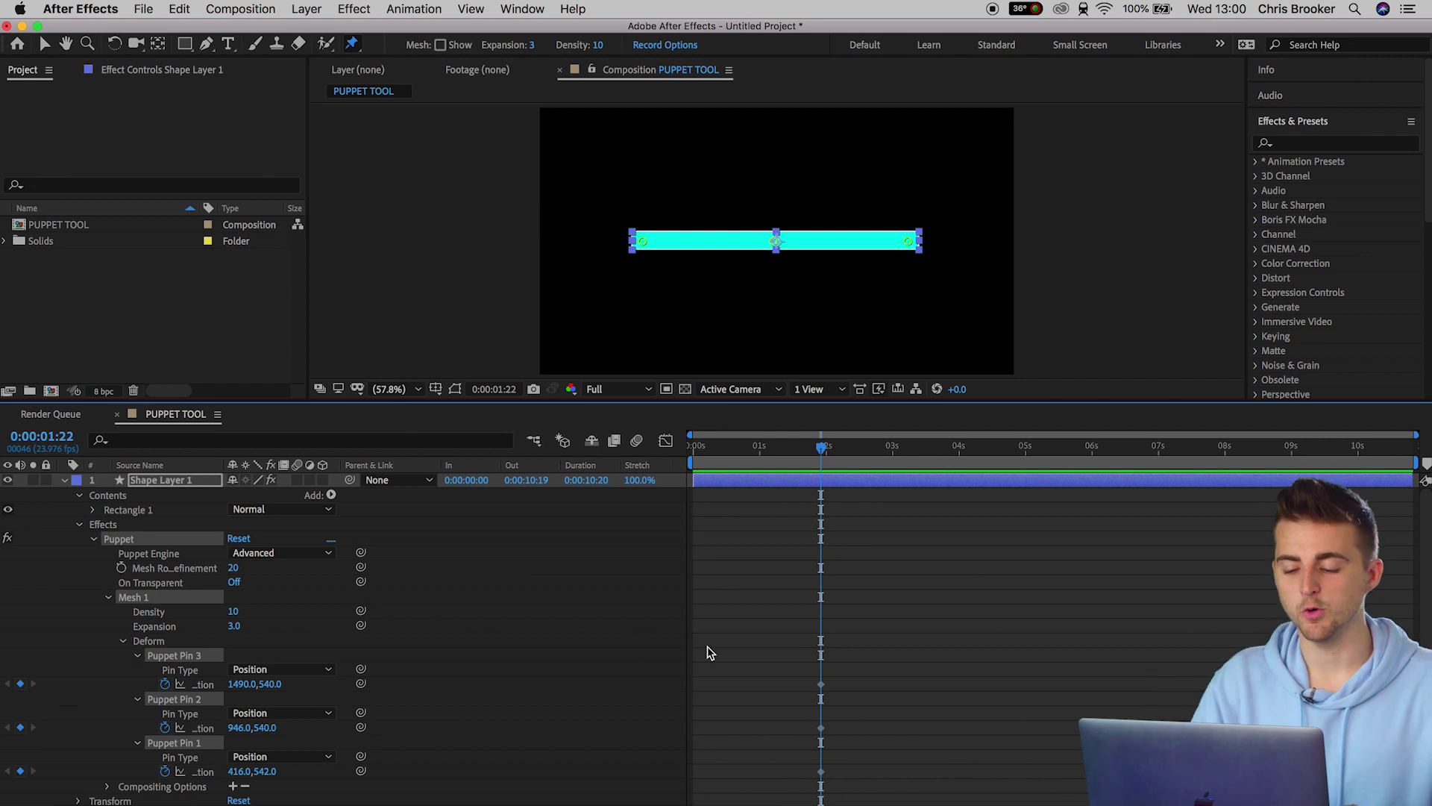
pyautogui.click(707, 646)
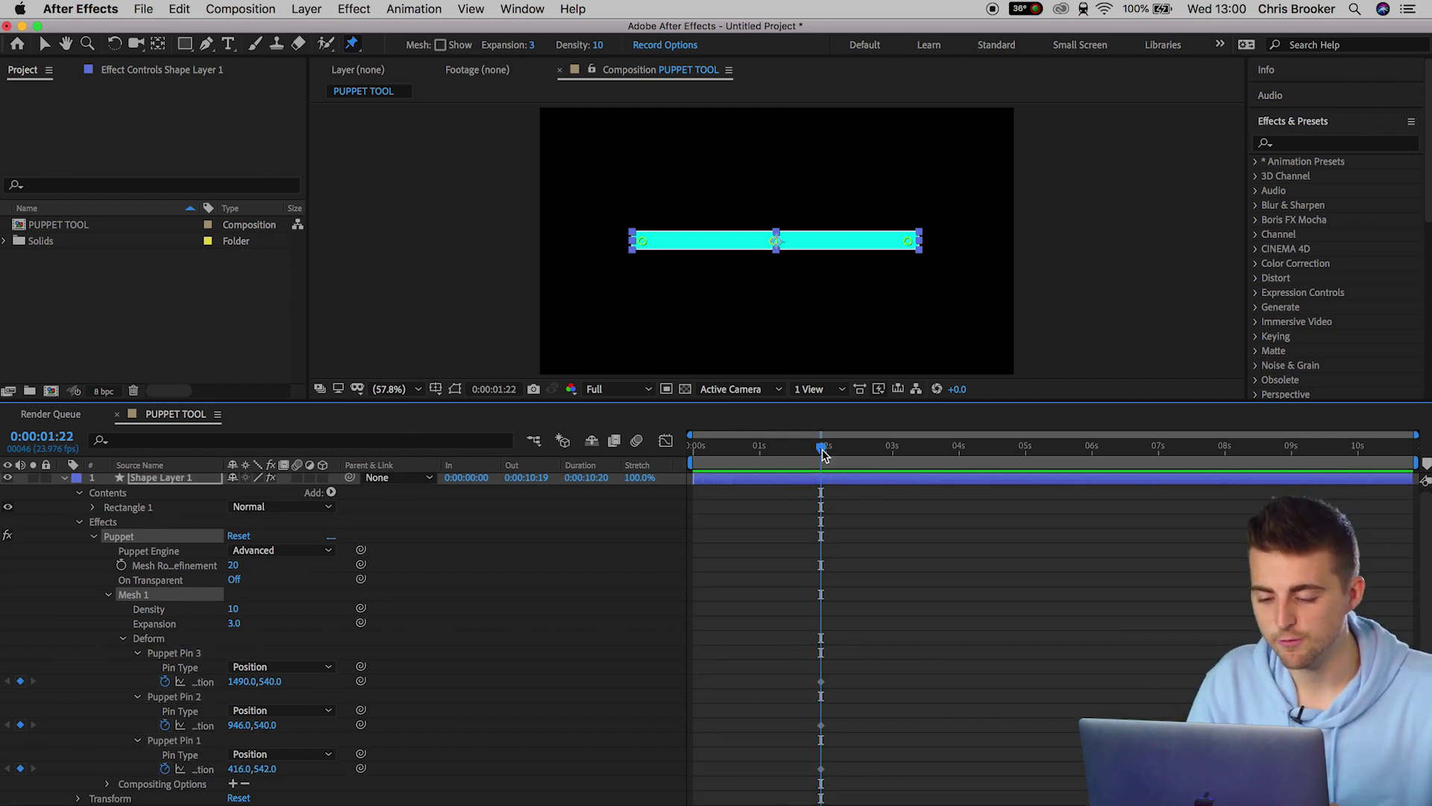
pyautogui.moveTo(823, 455); pyautogui.dragTo(893, 450)
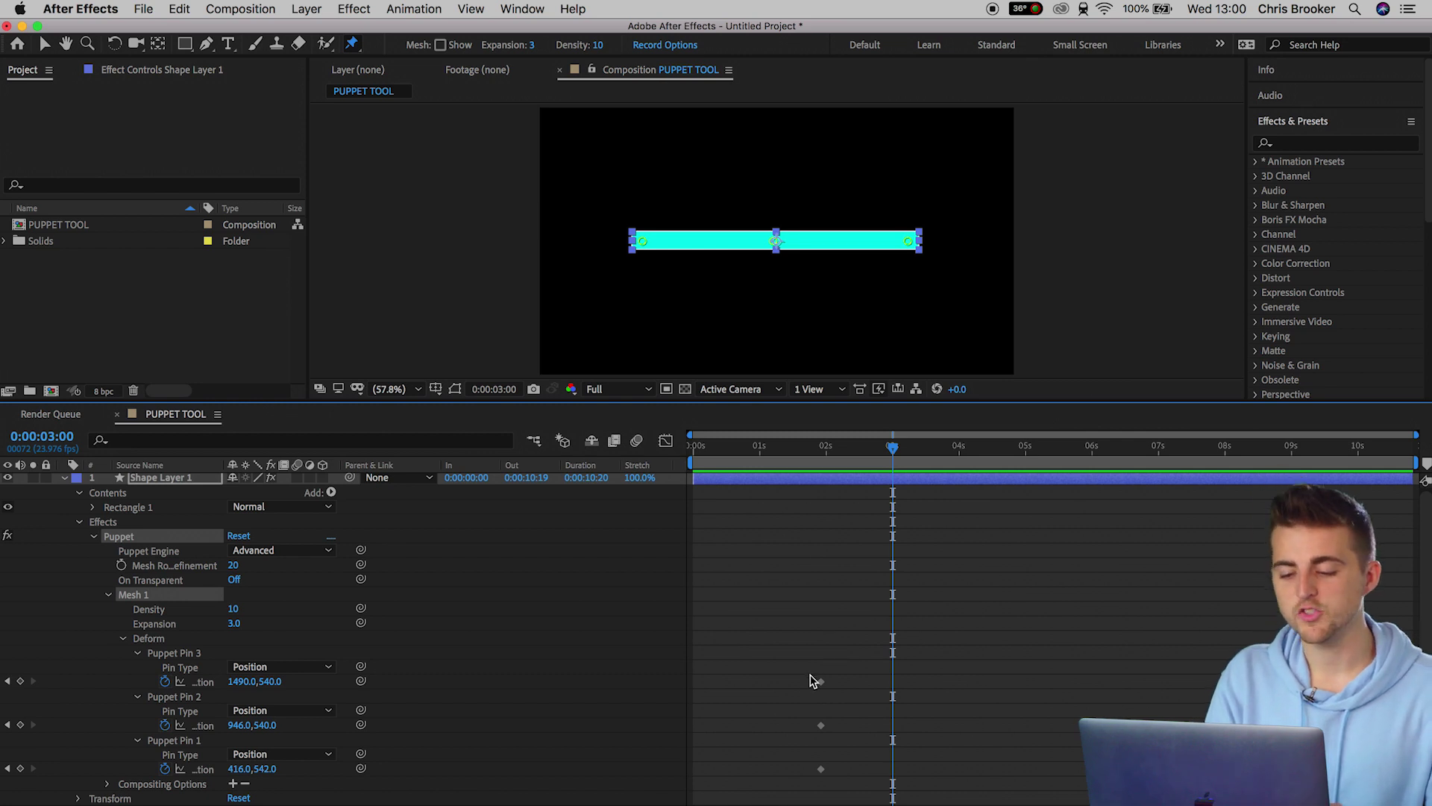
# - Move the three pins' Position keyframes to 0:00:00:00, then set the time to one second
pyautogui.moveTo(812, 677); pyautogui.dragTo(863, 789)
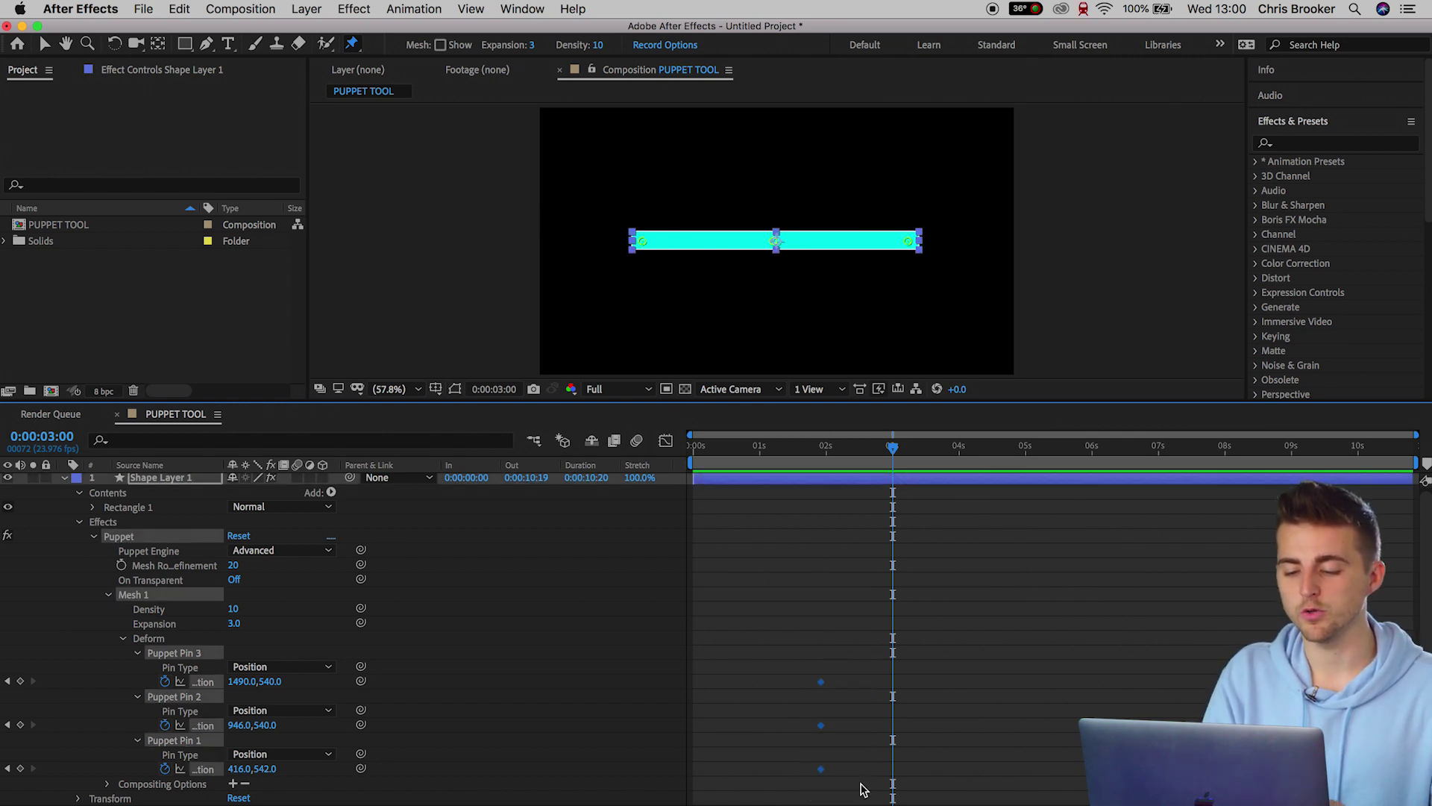
pyautogui.moveTo(752, 467); pyautogui.dragTo(612, 468)
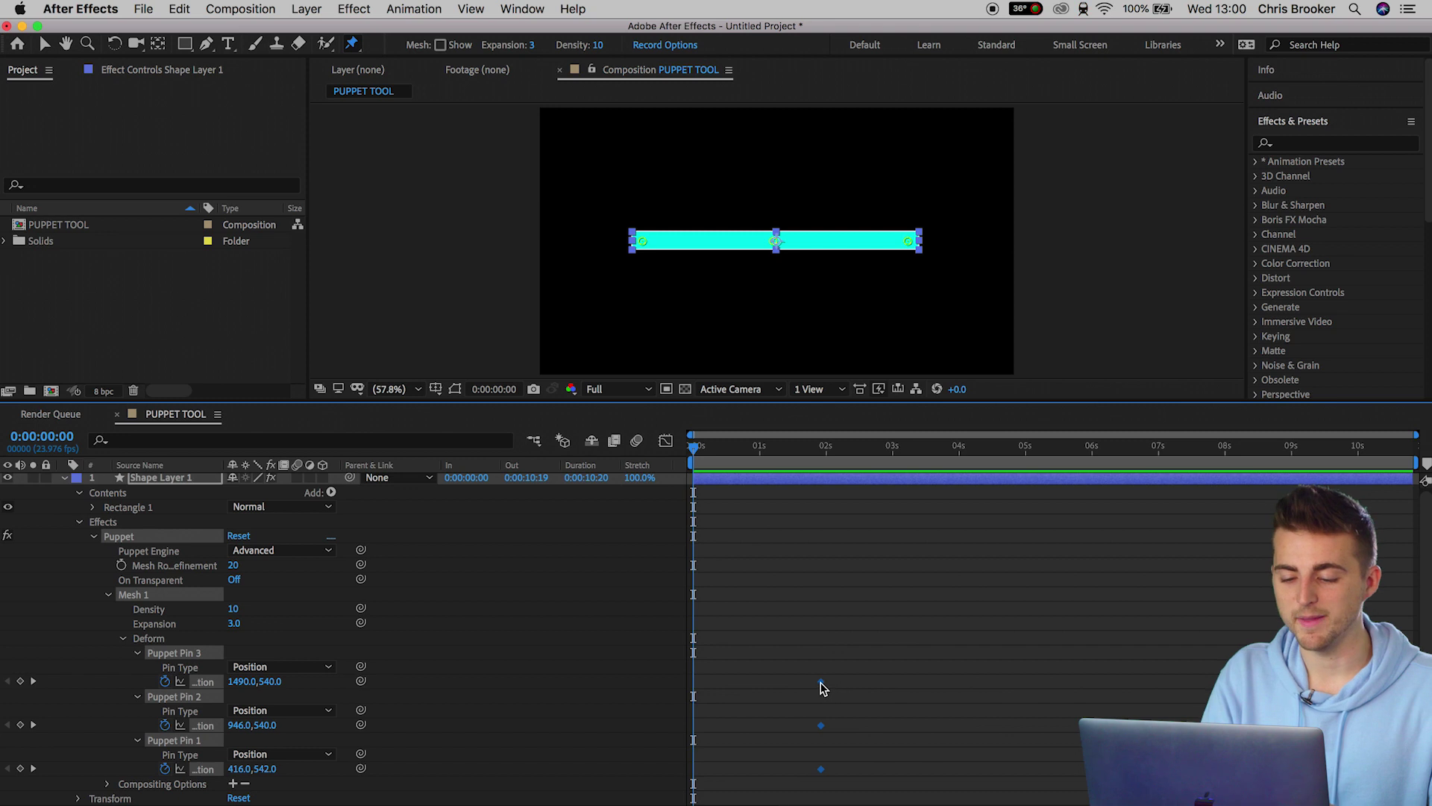
pyautogui.moveTo(820, 682); pyautogui.dragTo(694, 686)
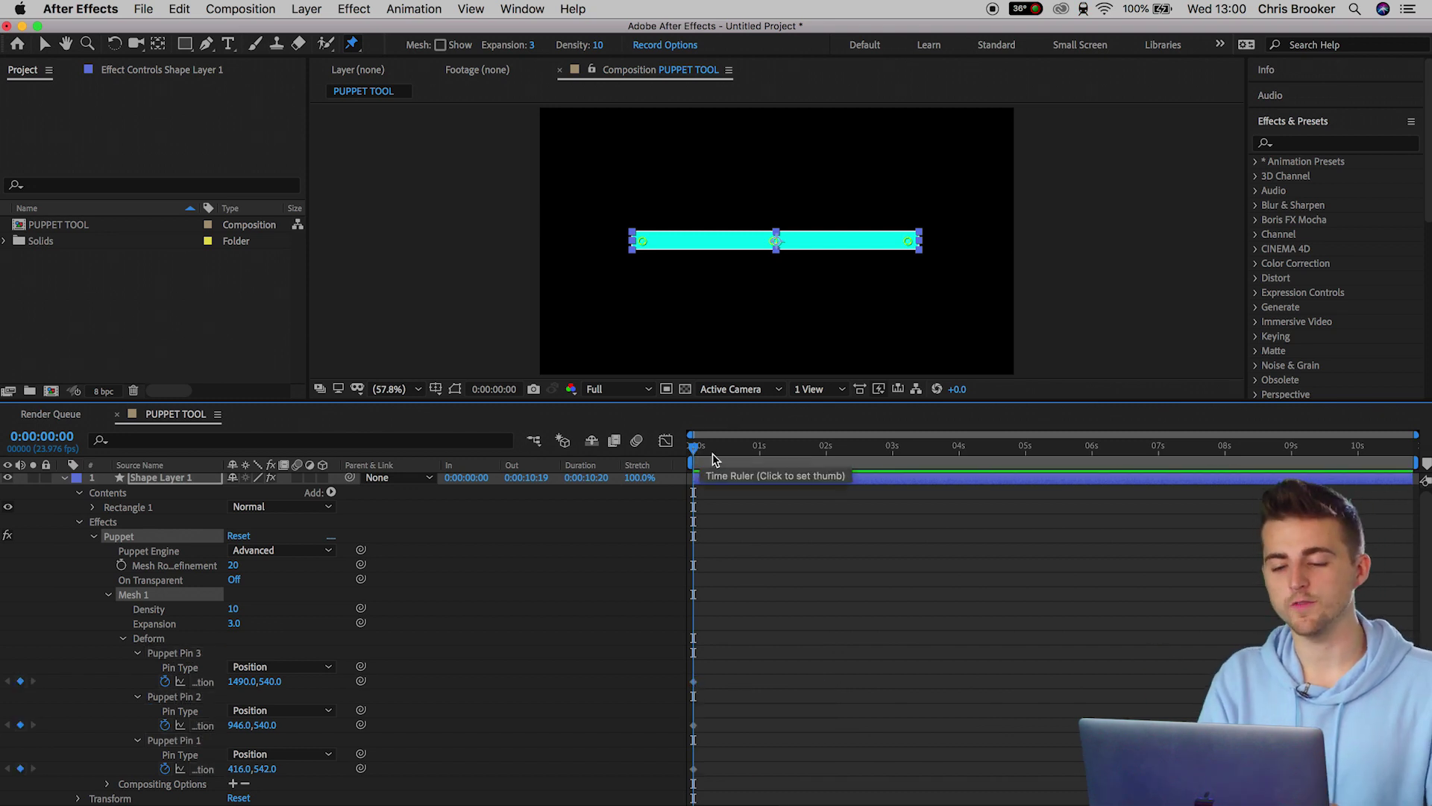
pyautogui.moveTo(694, 447); pyautogui.dragTo(761, 458)
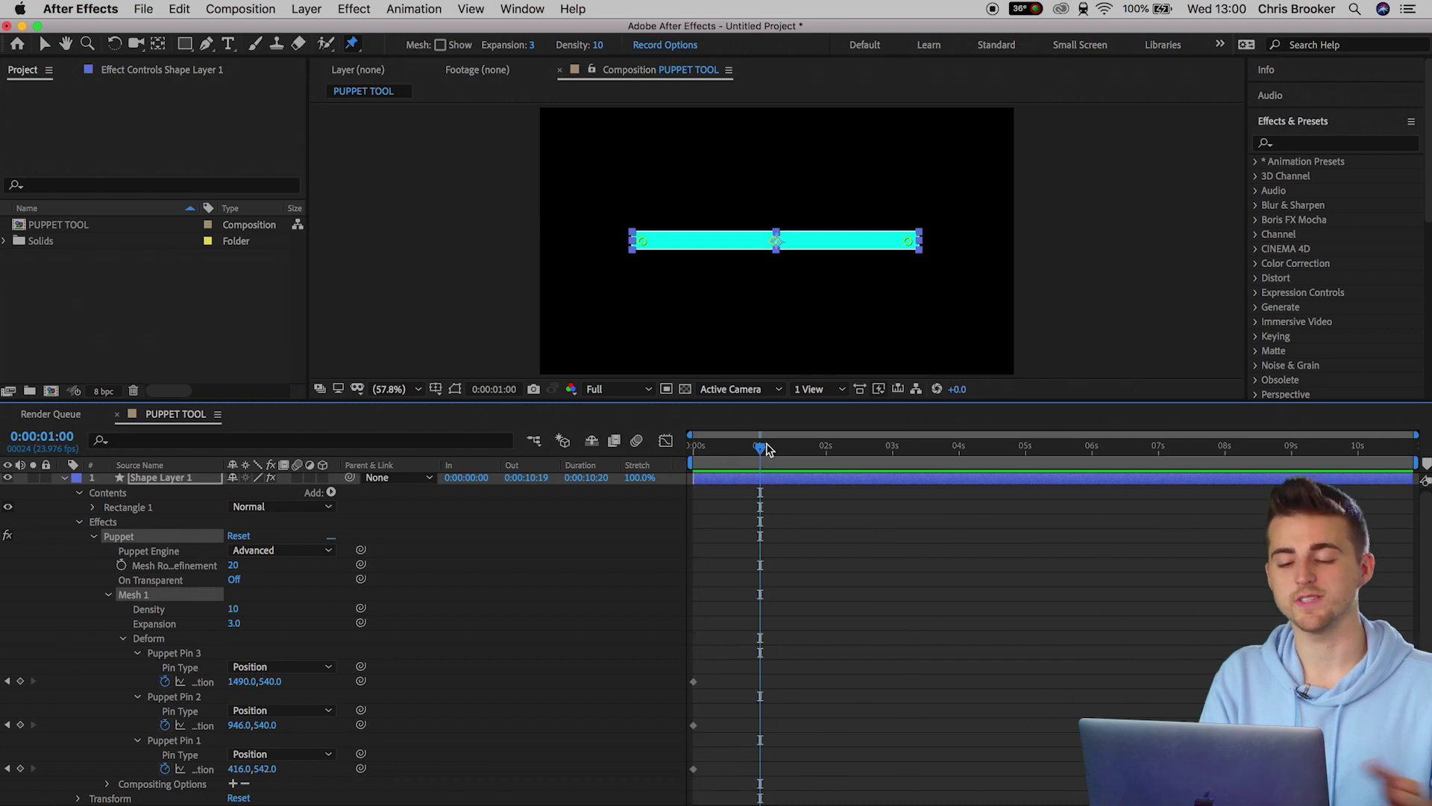
pyautogui.moveTo(791, 402); pyautogui.dragTo(799, 486)
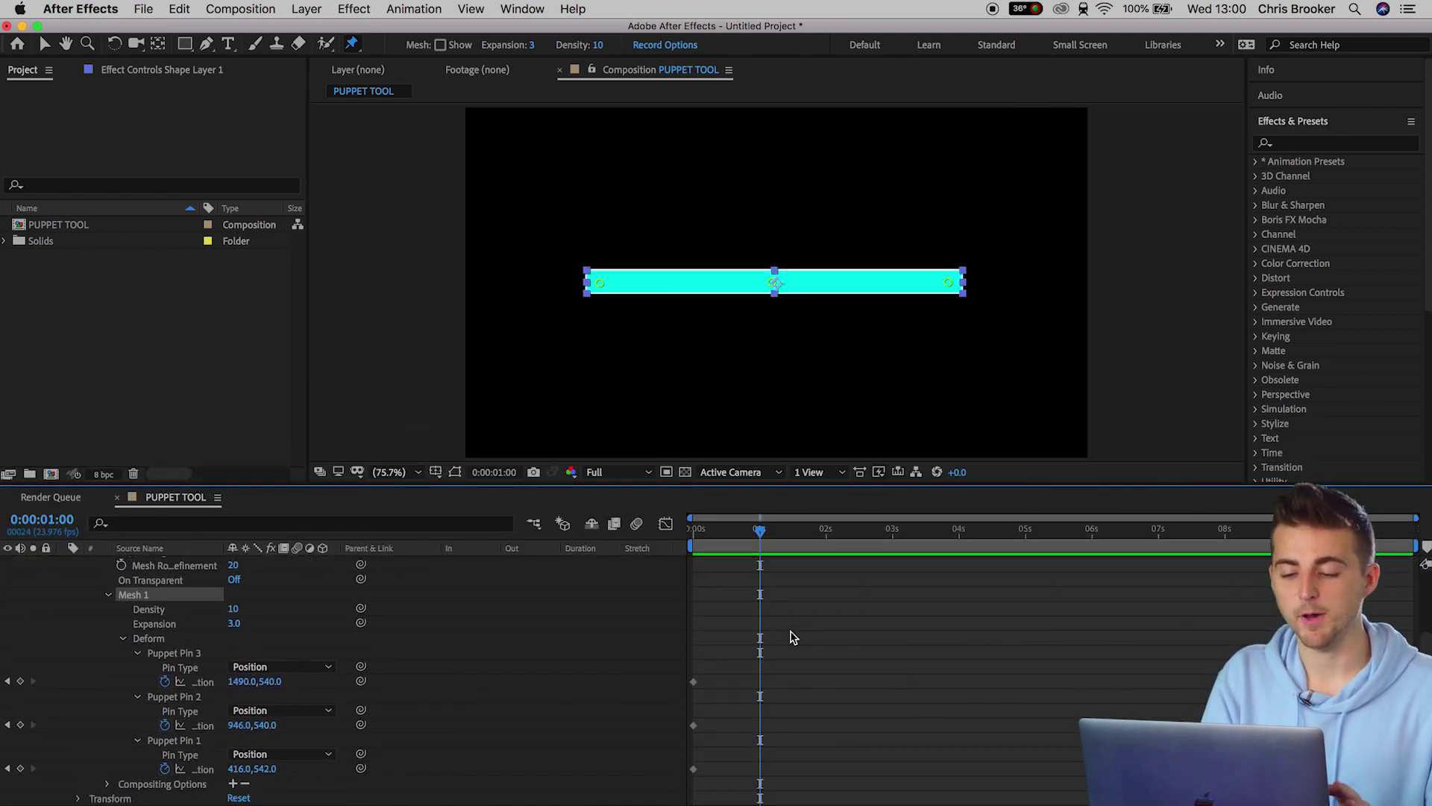
# - At one second, drag Puppet Pin 3 upward to bend the bar's right end, then preview from the start
pyautogui.click(949, 286)
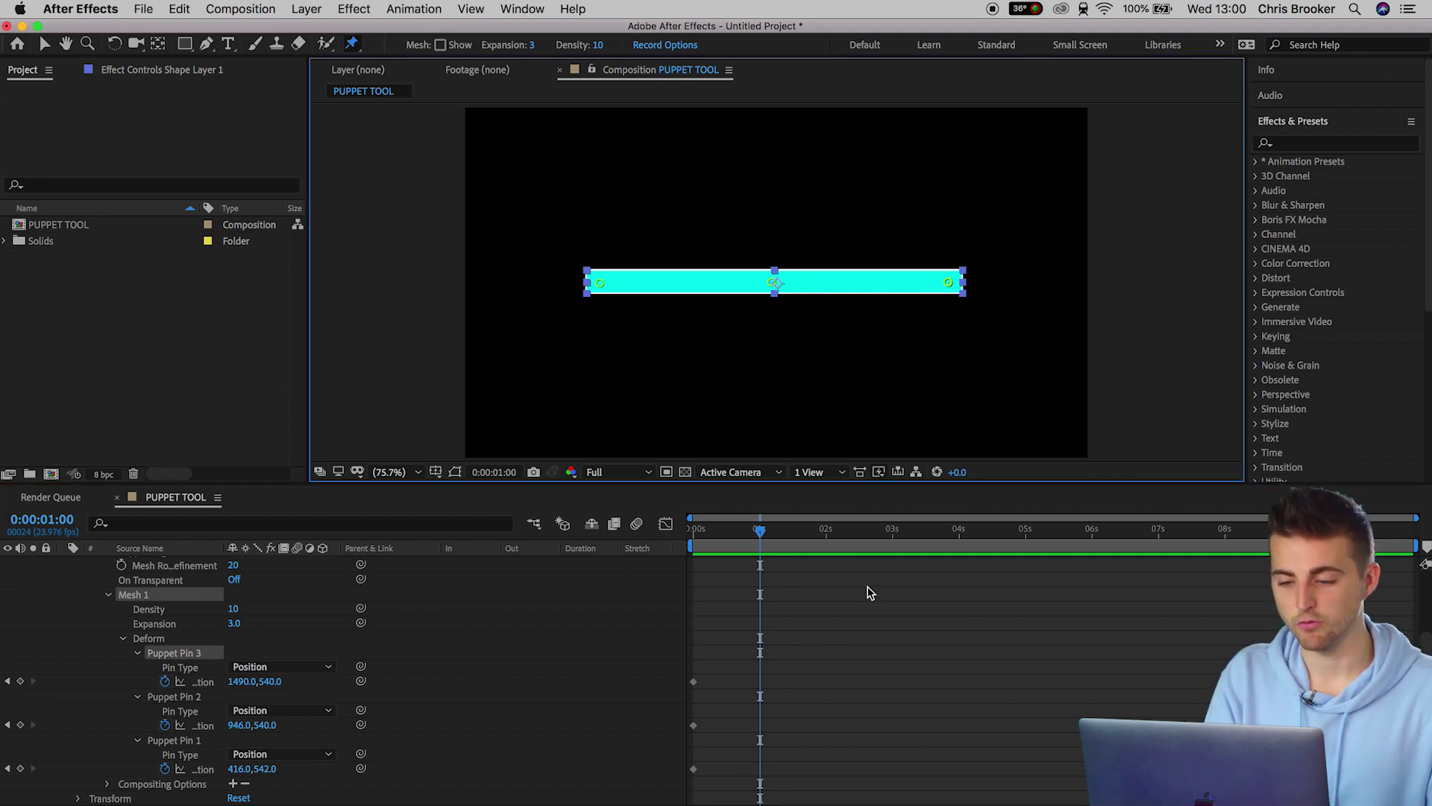
pyautogui.moveTo(951, 288); pyautogui.dragTo(903, 189)
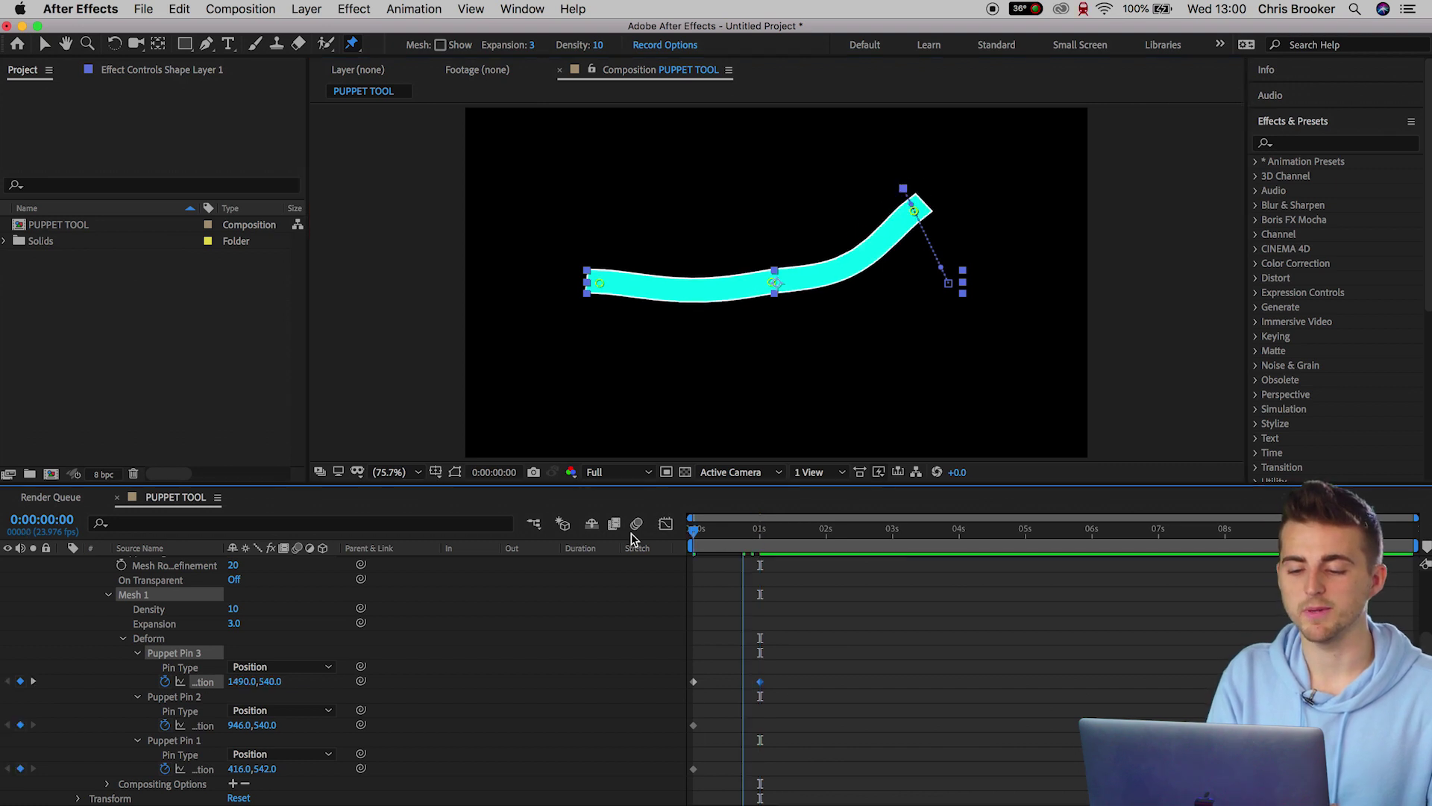
pyautogui.press('Home')
pyautogui.press('space')
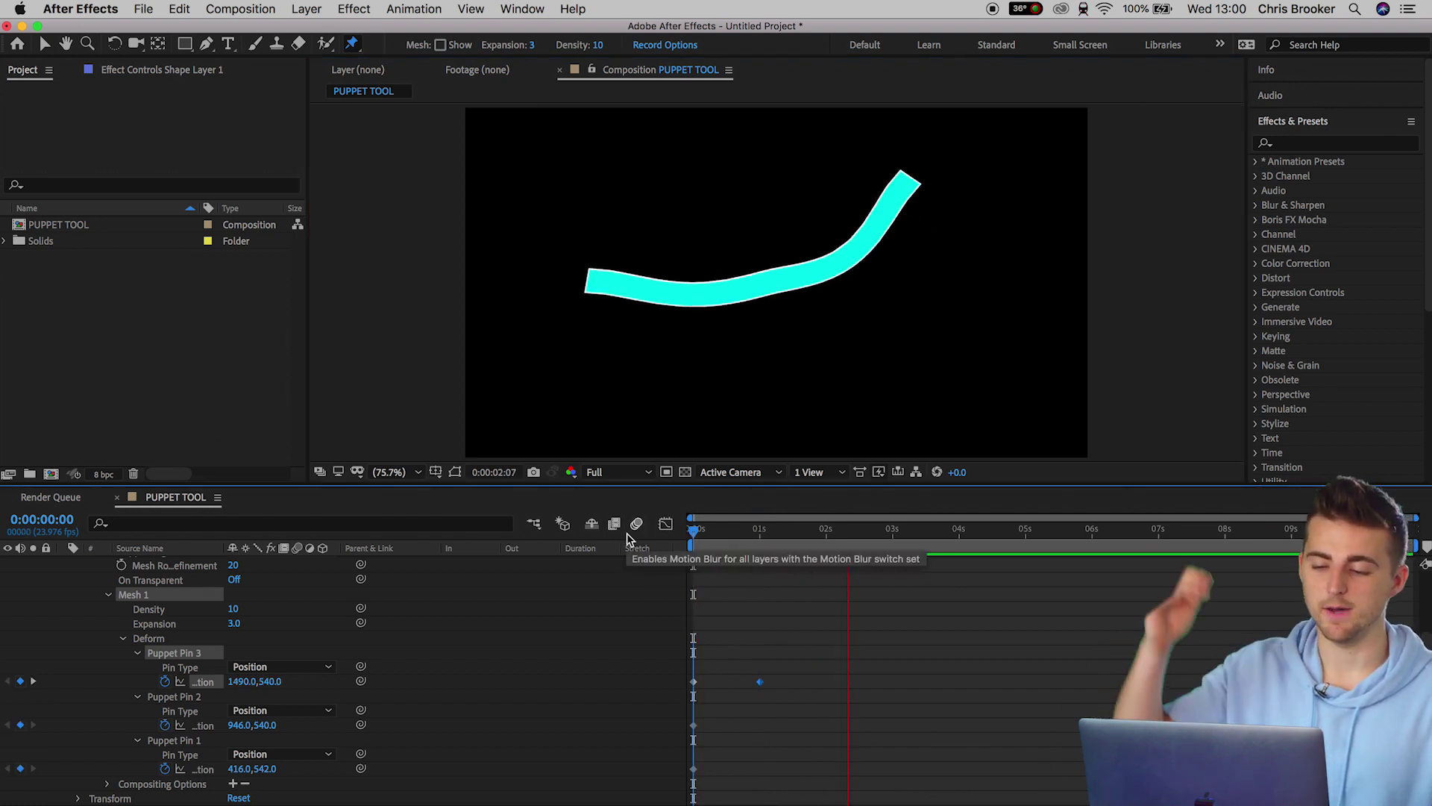
pyautogui.press('space')
pyautogui.click(757, 532)
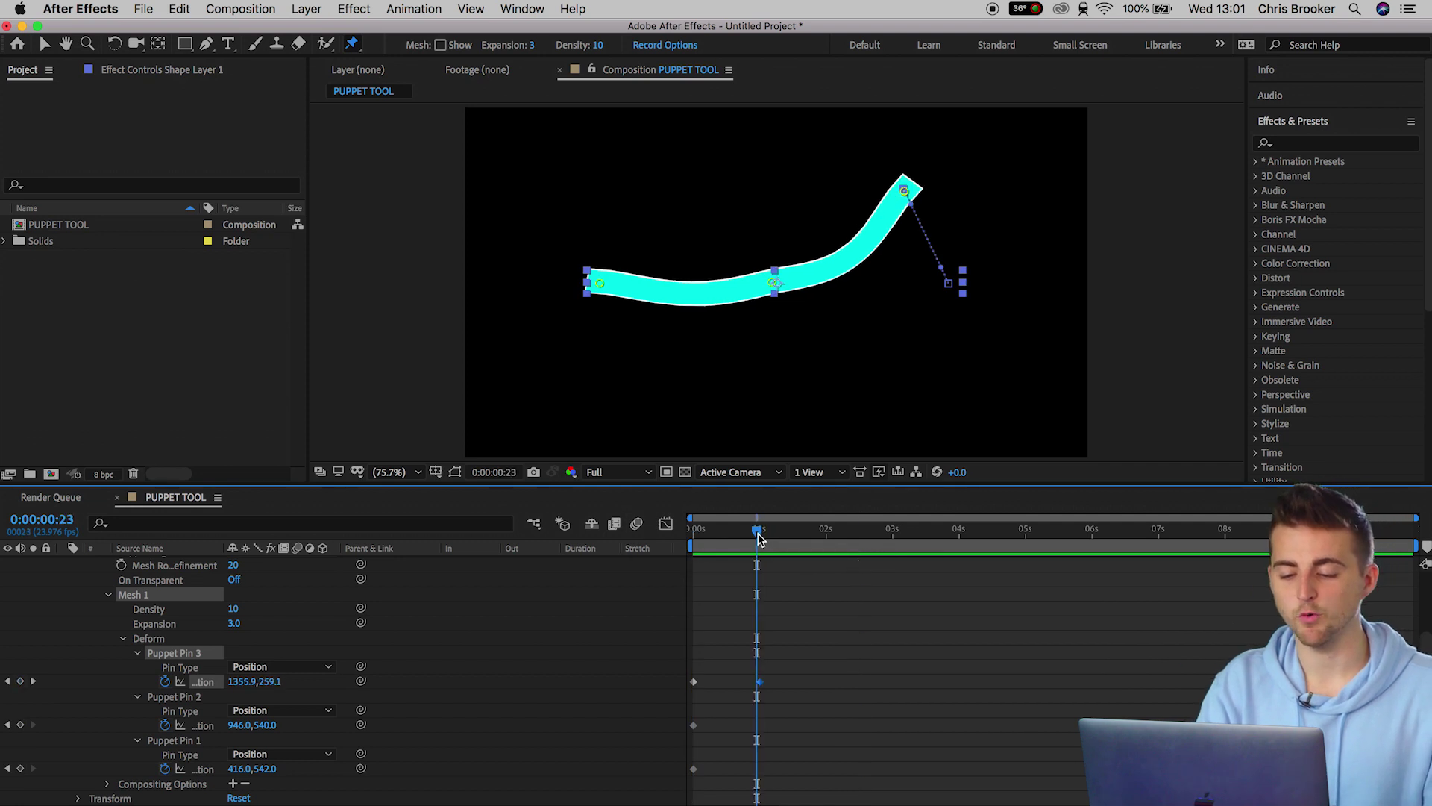
# - At 0:00:00:23, pull the middle pin down and the left pin up into a smile, then preview
pyautogui.moveTo(773, 285); pyautogui.dragTo(776, 321)
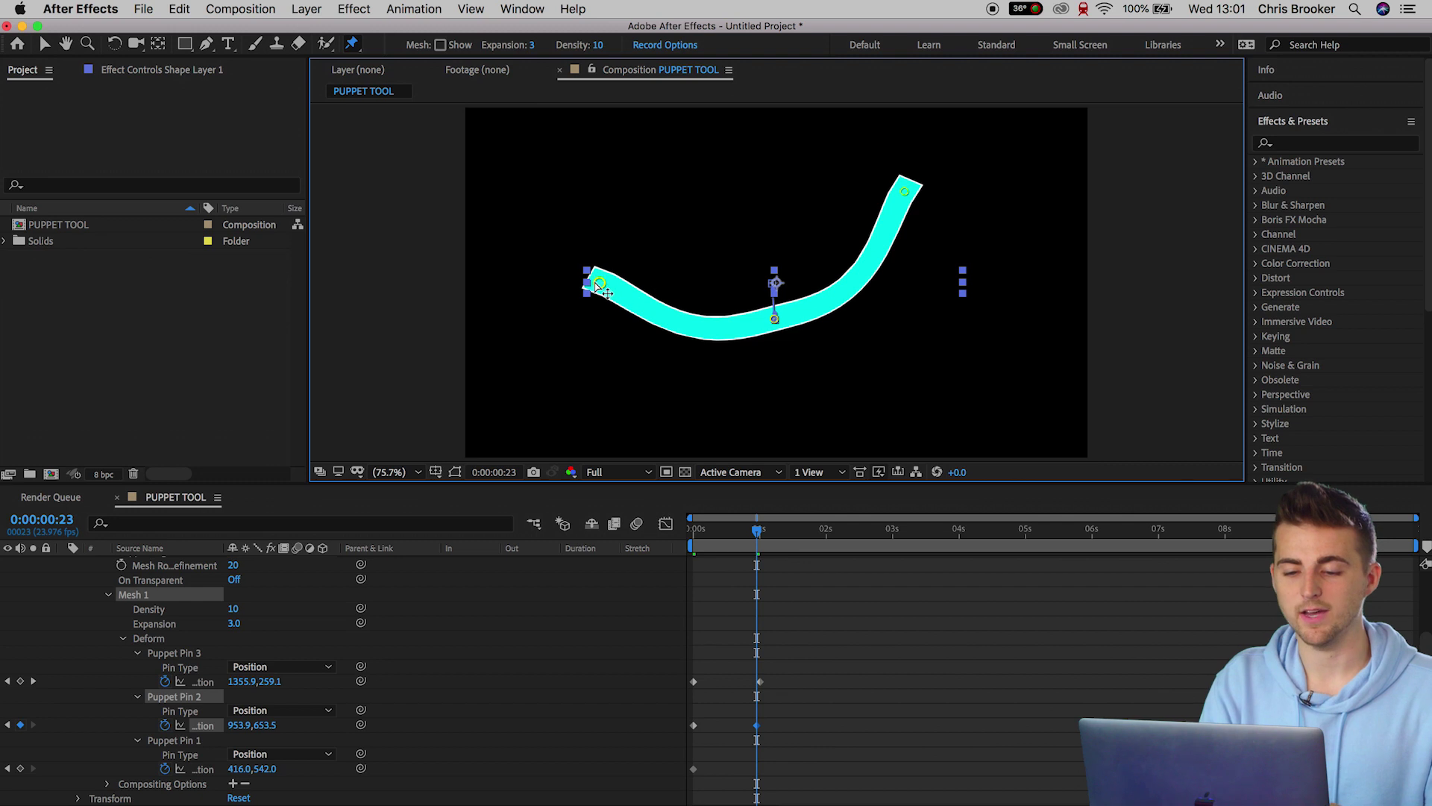
pyautogui.moveTo(597, 282); pyautogui.dragTo(613, 195)
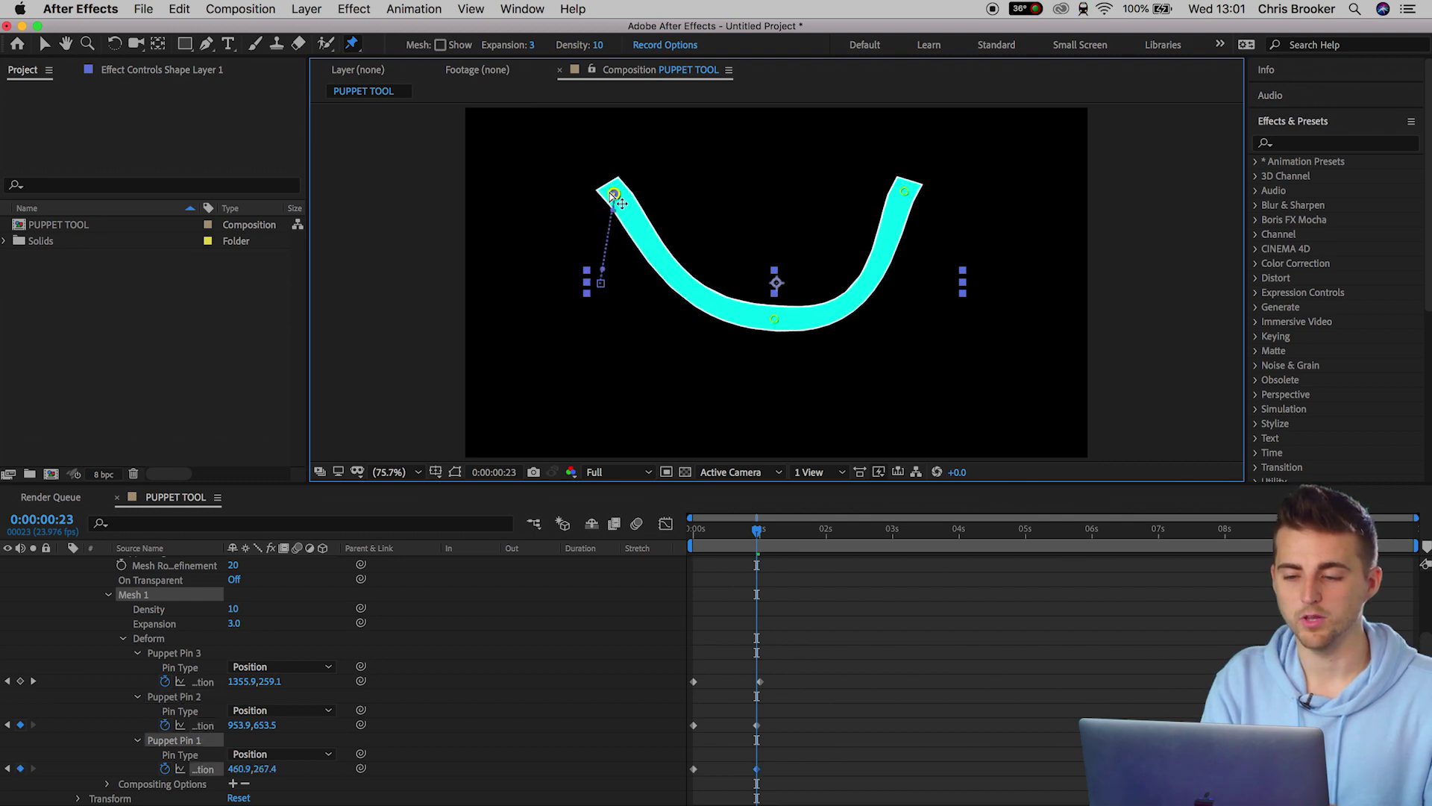
pyautogui.click(624, 538)
pyautogui.press('Home')
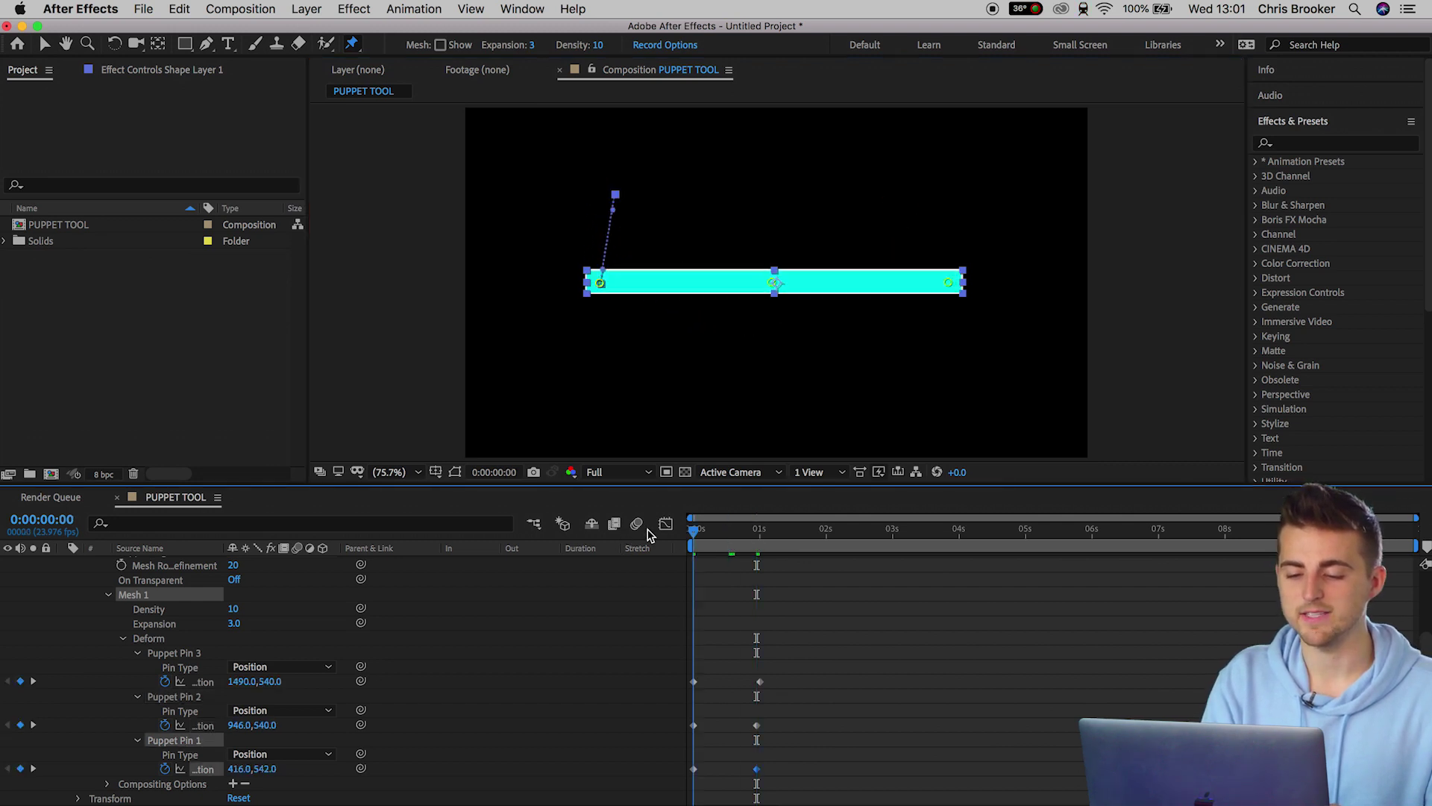
pyautogui.press('space')
# - Drag pins 2, 3 and 1 so the bar's ends meet in a loop, then preview again
pyautogui.moveTo(783, 529); pyautogui.dragTo(757, 544)
pyautogui.click(761, 683)
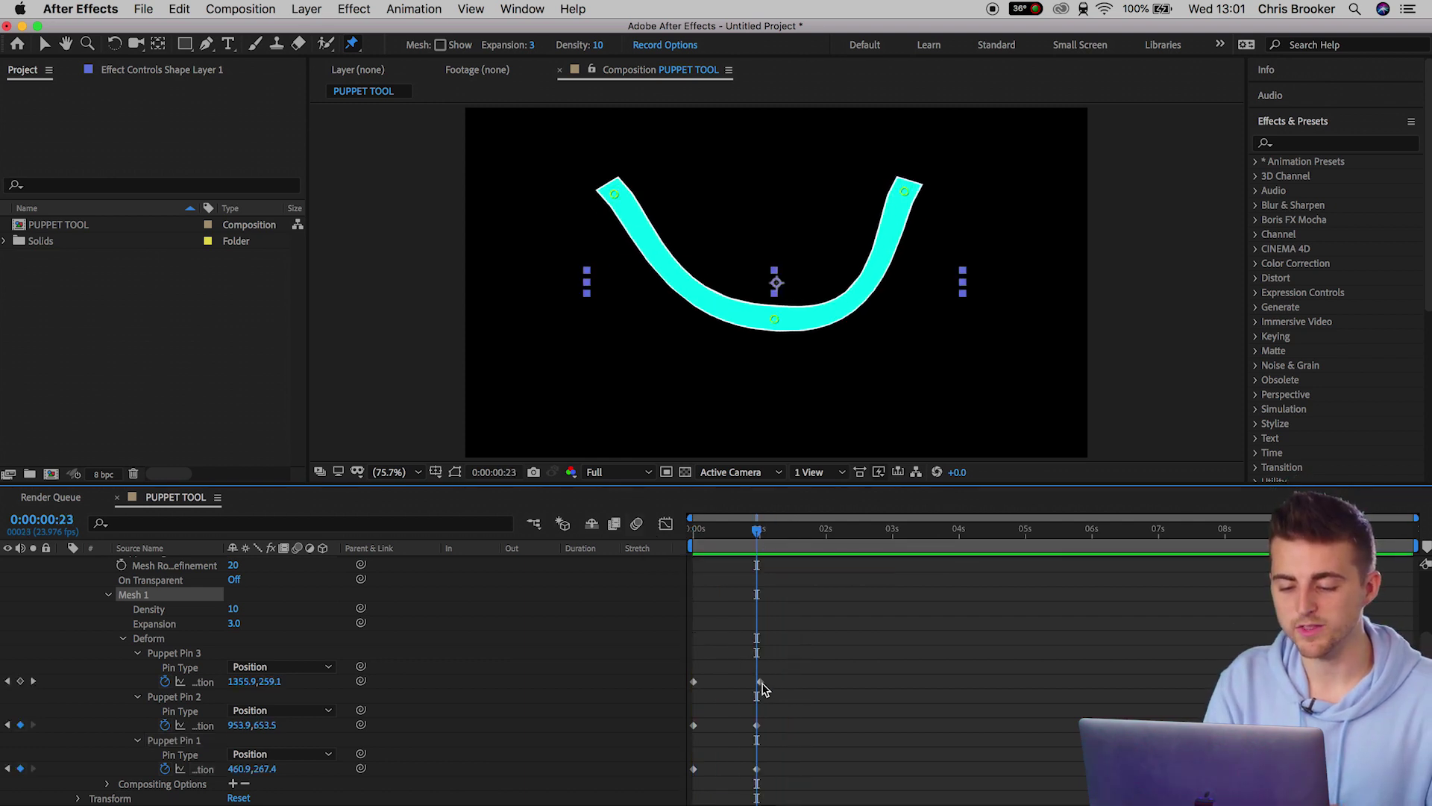
pyautogui.click(759, 685)
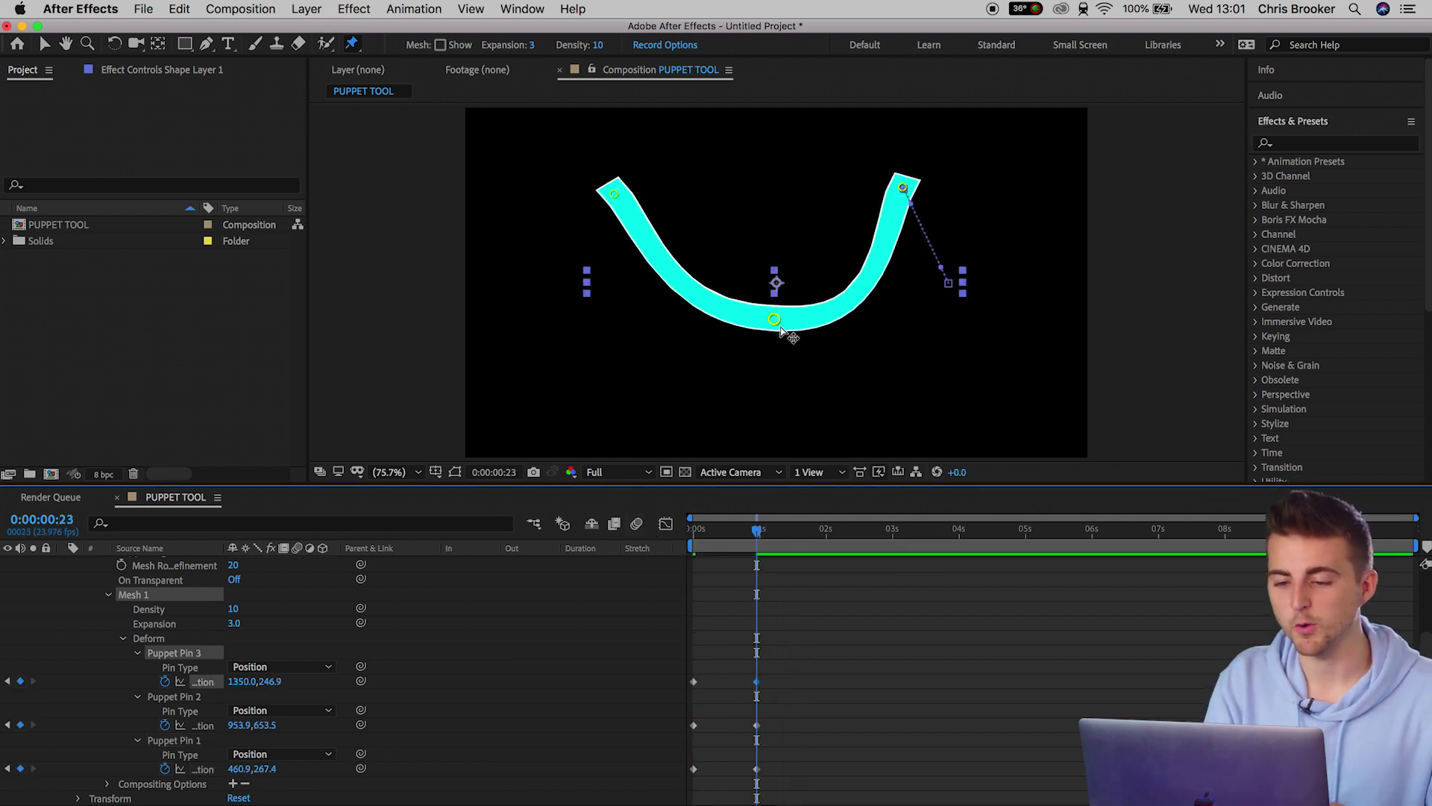
pyautogui.moveTo(775, 320); pyautogui.dragTo(905, 401)
pyautogui.moveTo(904, 187); pyautogui.dragTo(704, 179)
pyautogui.moveTo(614, 194); pyautogui.dragTo(701, 185)
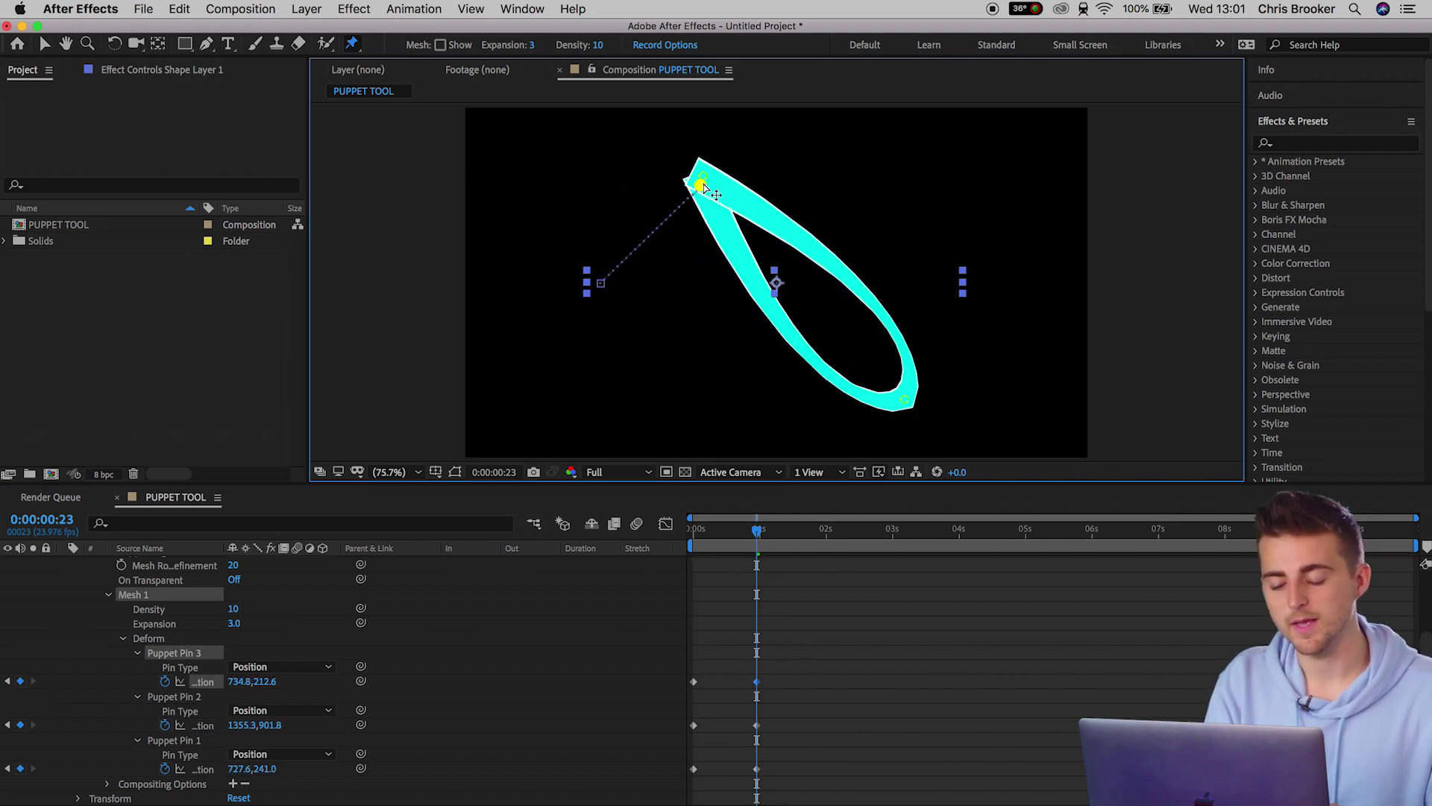
pyautogui.click(815, 581)
pyautogui.press('Home')
pyautogui.press('space')
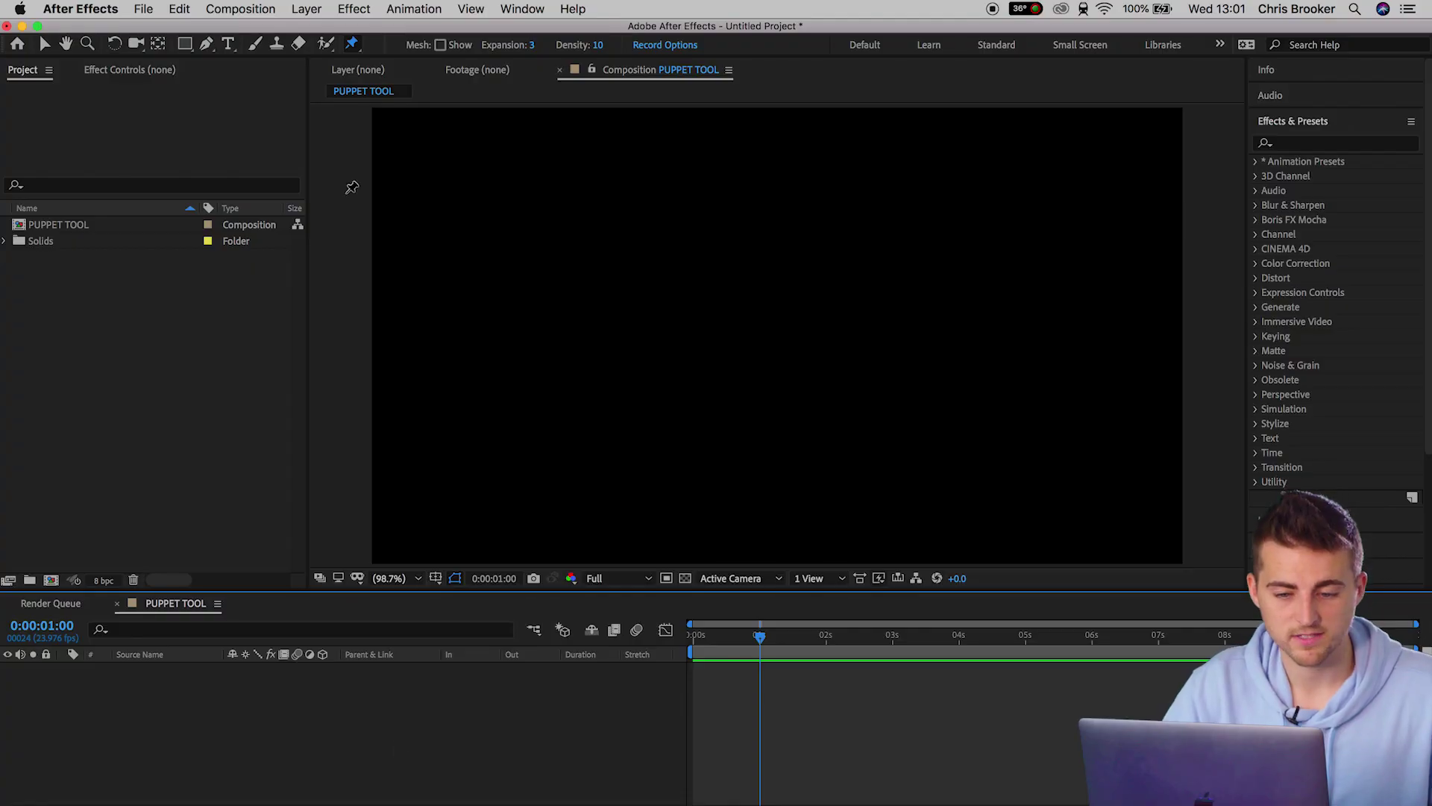
# - Draw a cyan circle with the Ellipse tool for the character's body
pyautogui.click(184, 46)
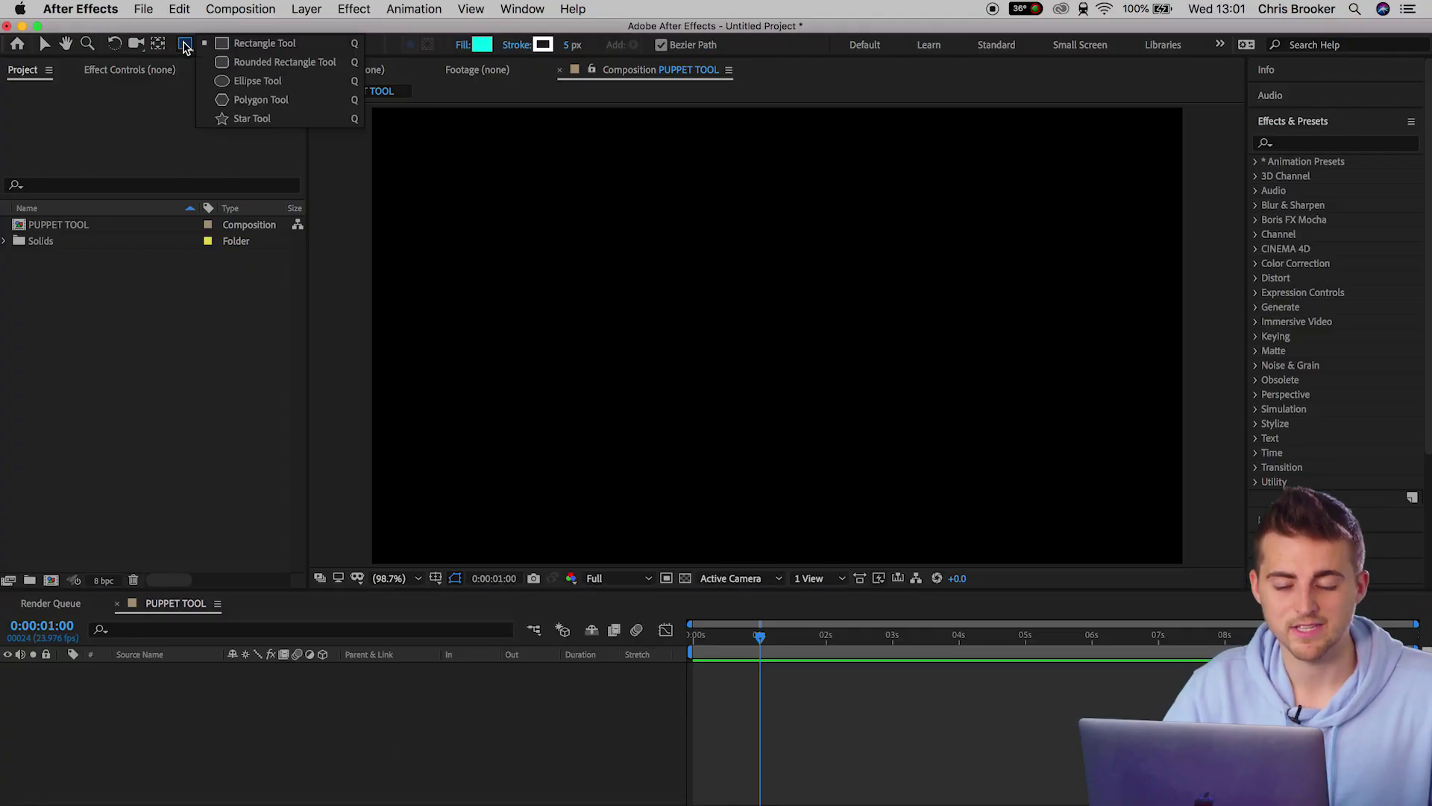
pyautogui.click(226, 83)
pyautogui.moveTo(711, 253); pyautogui.dragTo(880, 426)
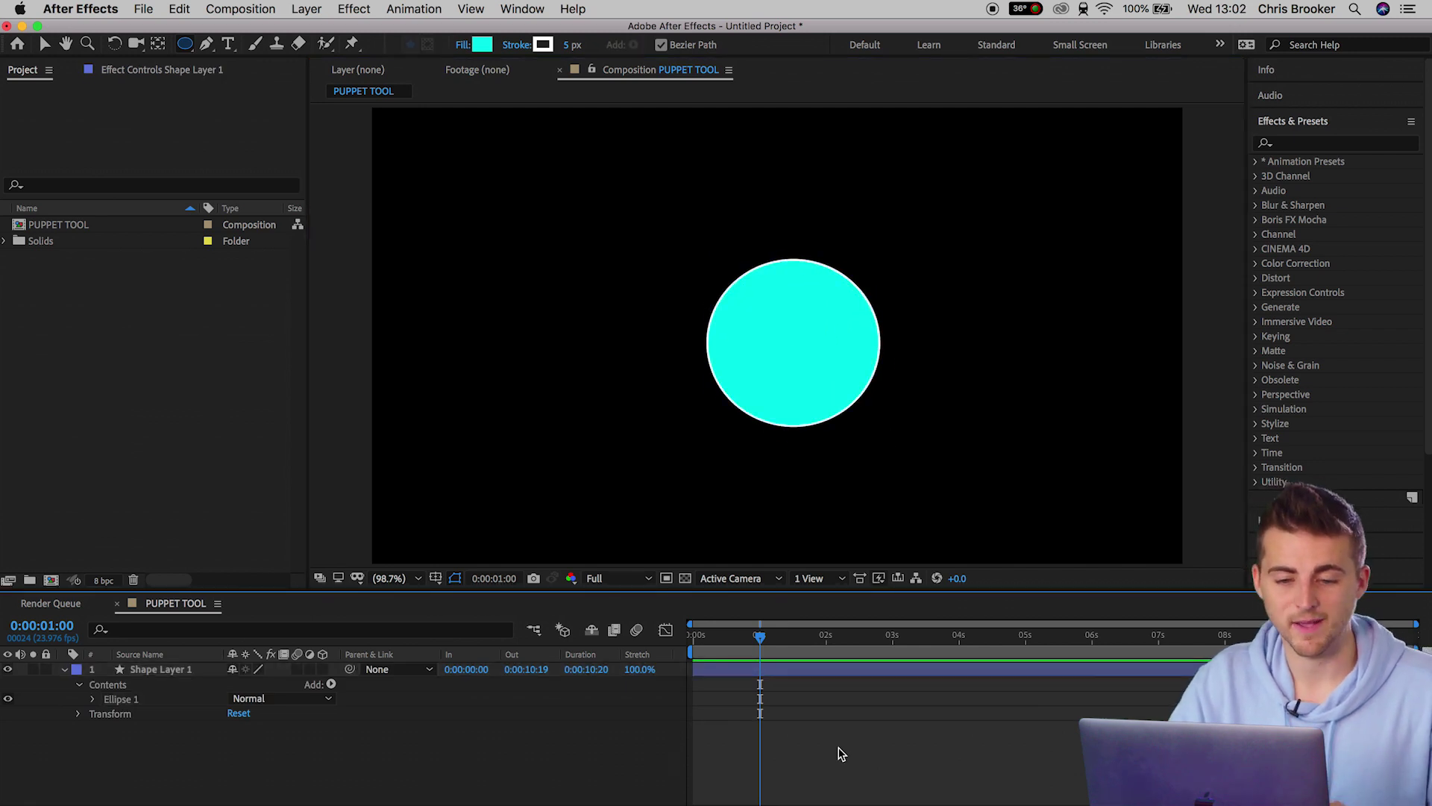
# - Draw thin rectangle bars for the left and right arms and two legs
pyautogui.click(192, 47)
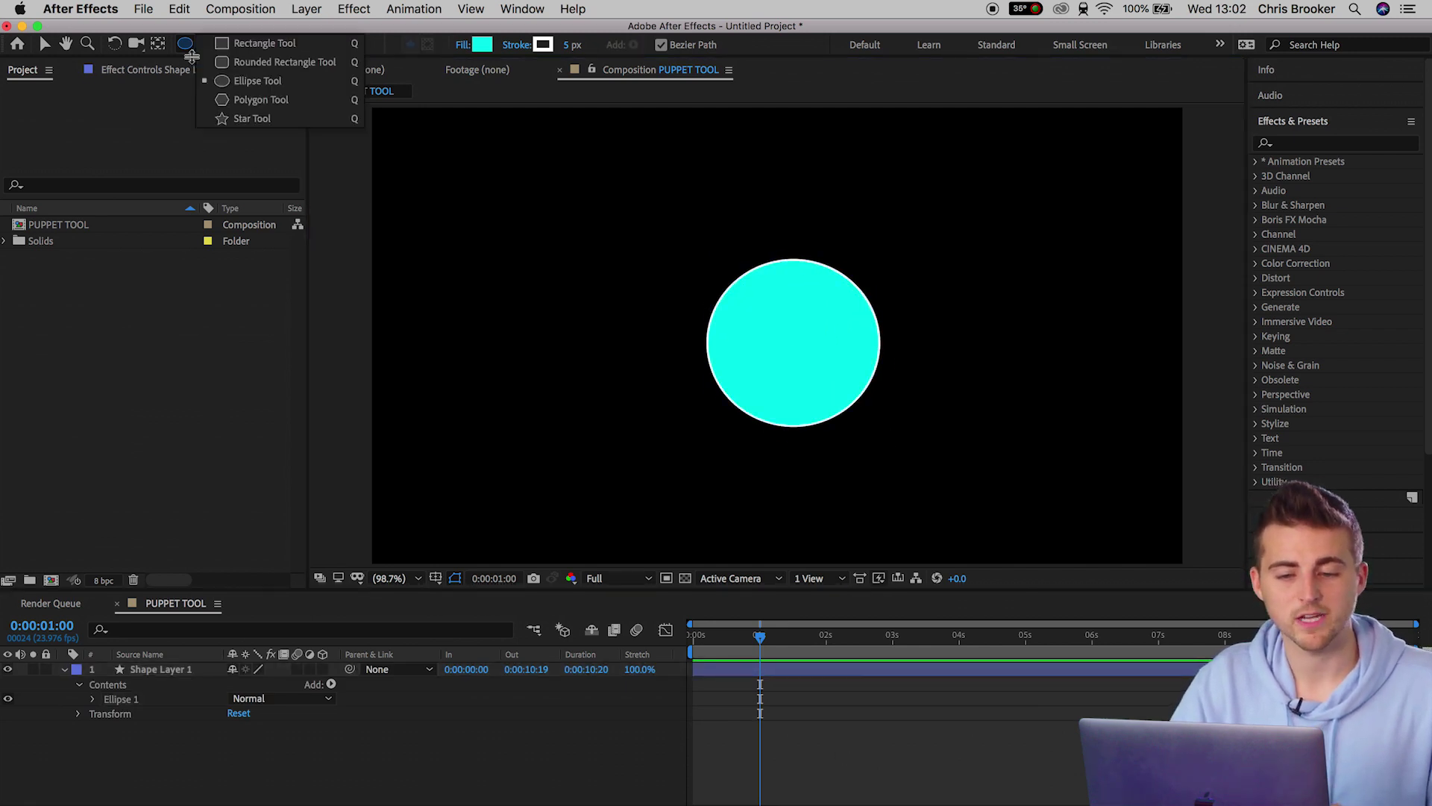
pyautogui.click(241, 48)
pyautogui.moveTo(861, 327); pyautogui.dragTo(968, 337)
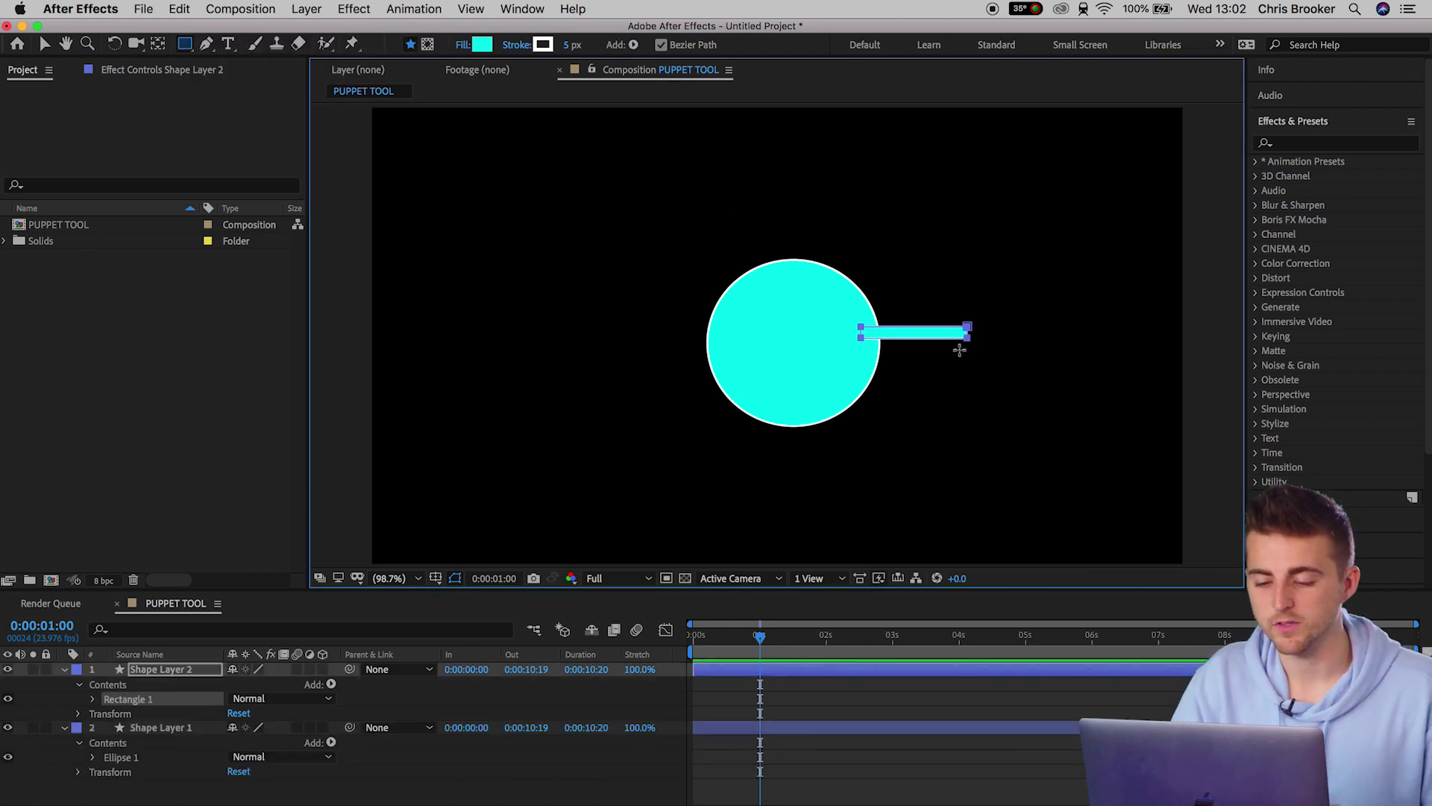
pyautogui.click(781, 769)
pyautogui.moveTo(720, 326); pyautogui.dragTo(589, 340)
pyautogui.moveTo(828, 405)
pyautogui.mouseDown()
pyautogui.moveTo(855, 524)
pyautogui.moveTo(836, 523)
pyautogui.mouseUp()
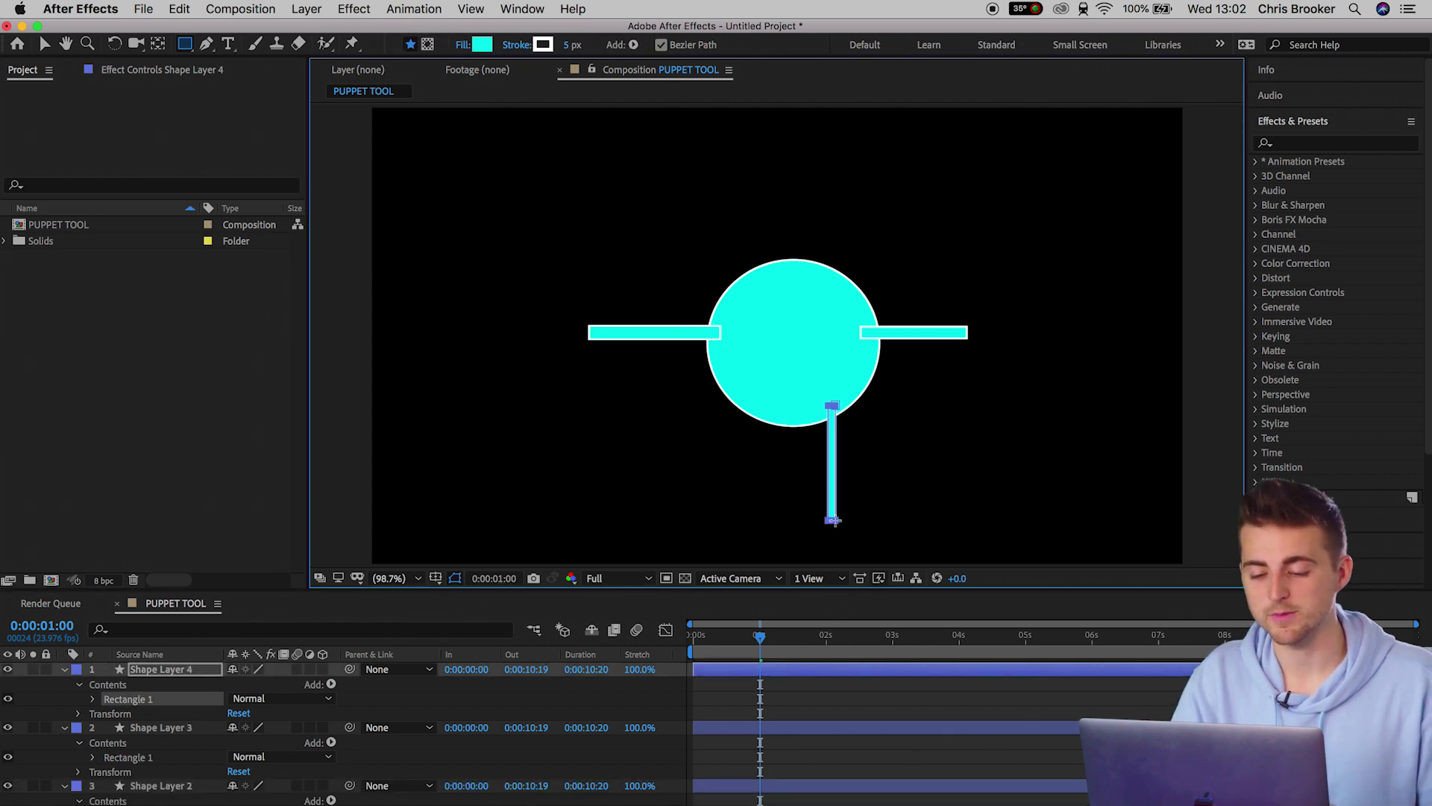
pyautogui.click(806, 705)
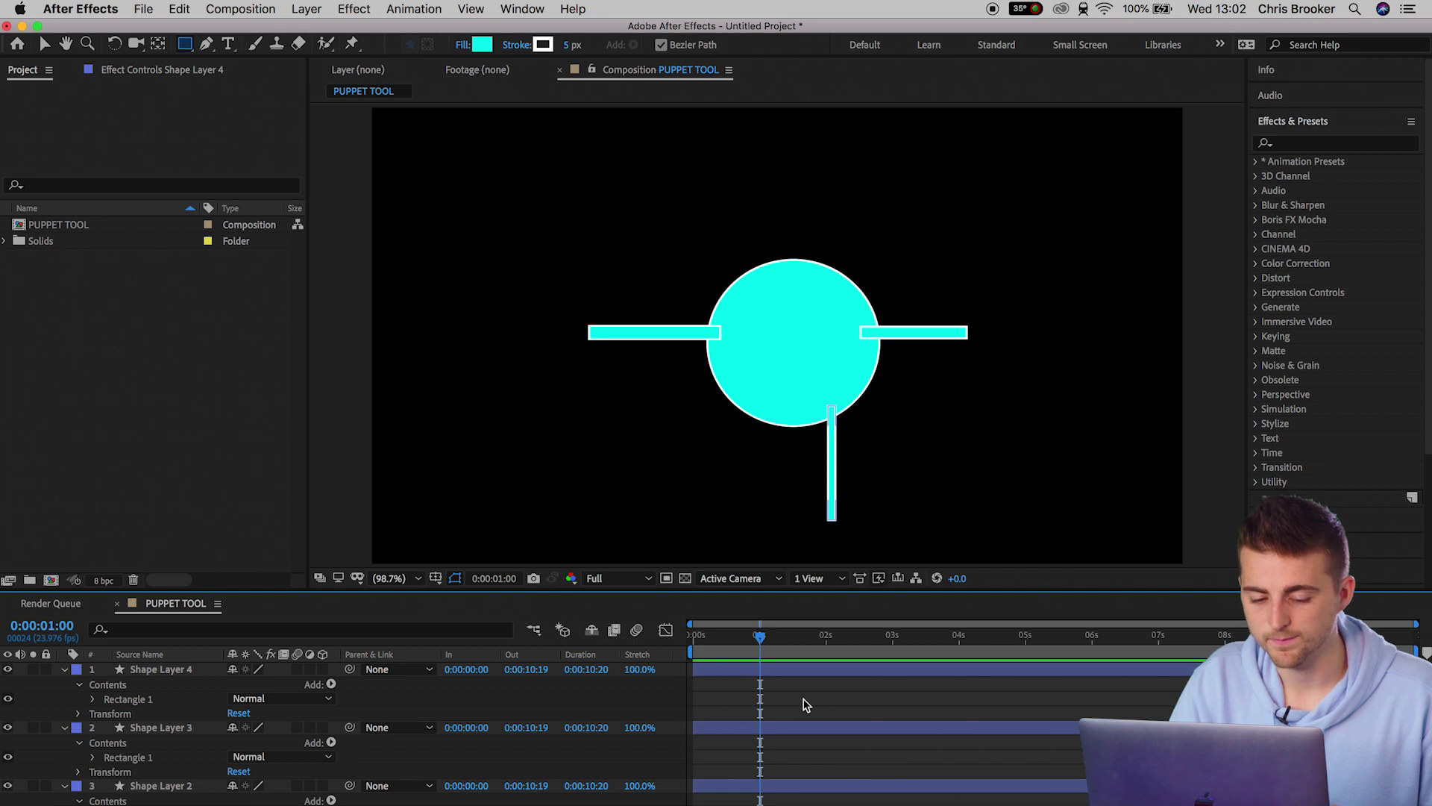
pyautogui.moveTo(759, 404); pyautogui.dragTo(745, 529)
pyautogui.click(746, 721)
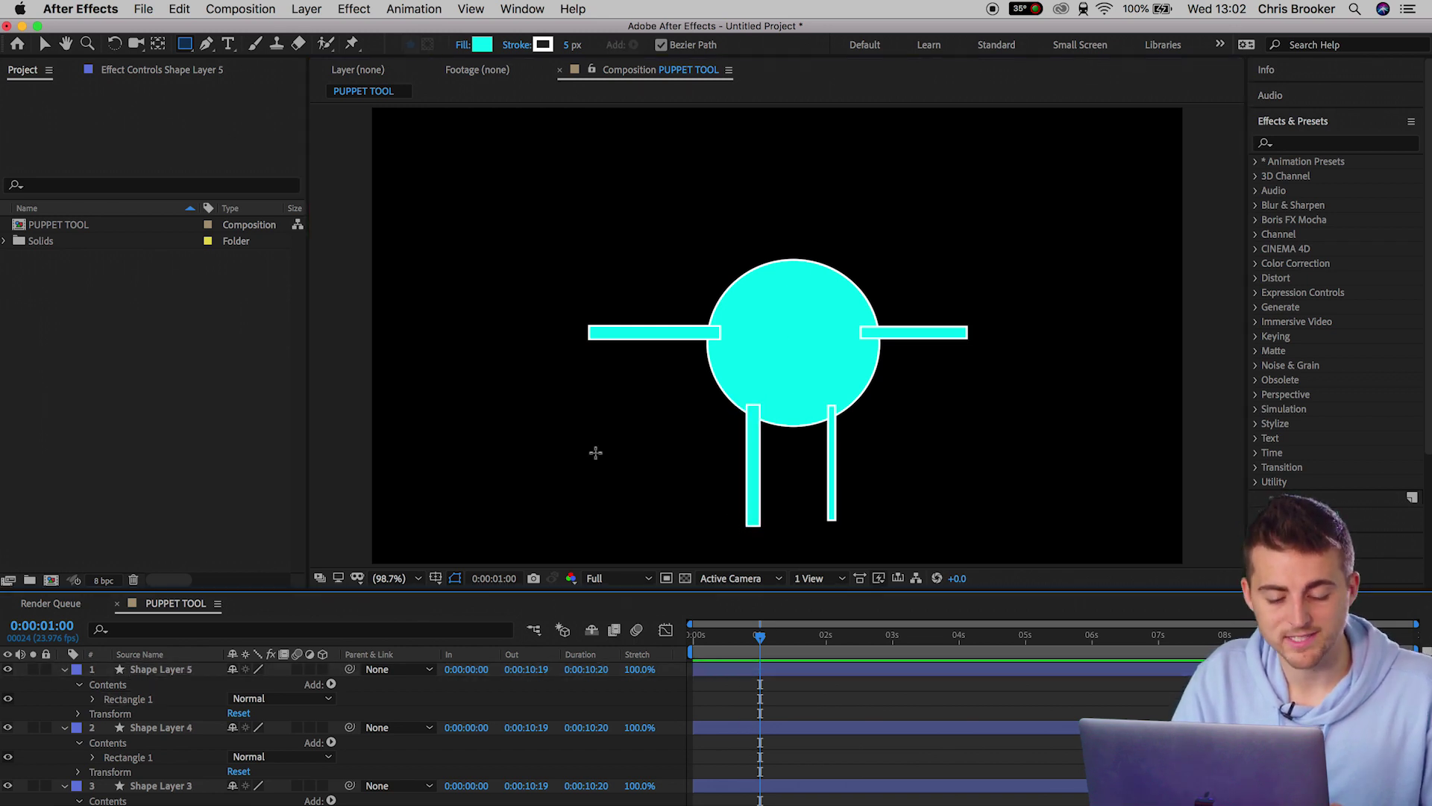
# - Collapse Shape Layers 2–5 and move the circle's Shape Layer 1 above the limbs
pyautogui.click(65, 669)
pyautogui.click(65, 684)
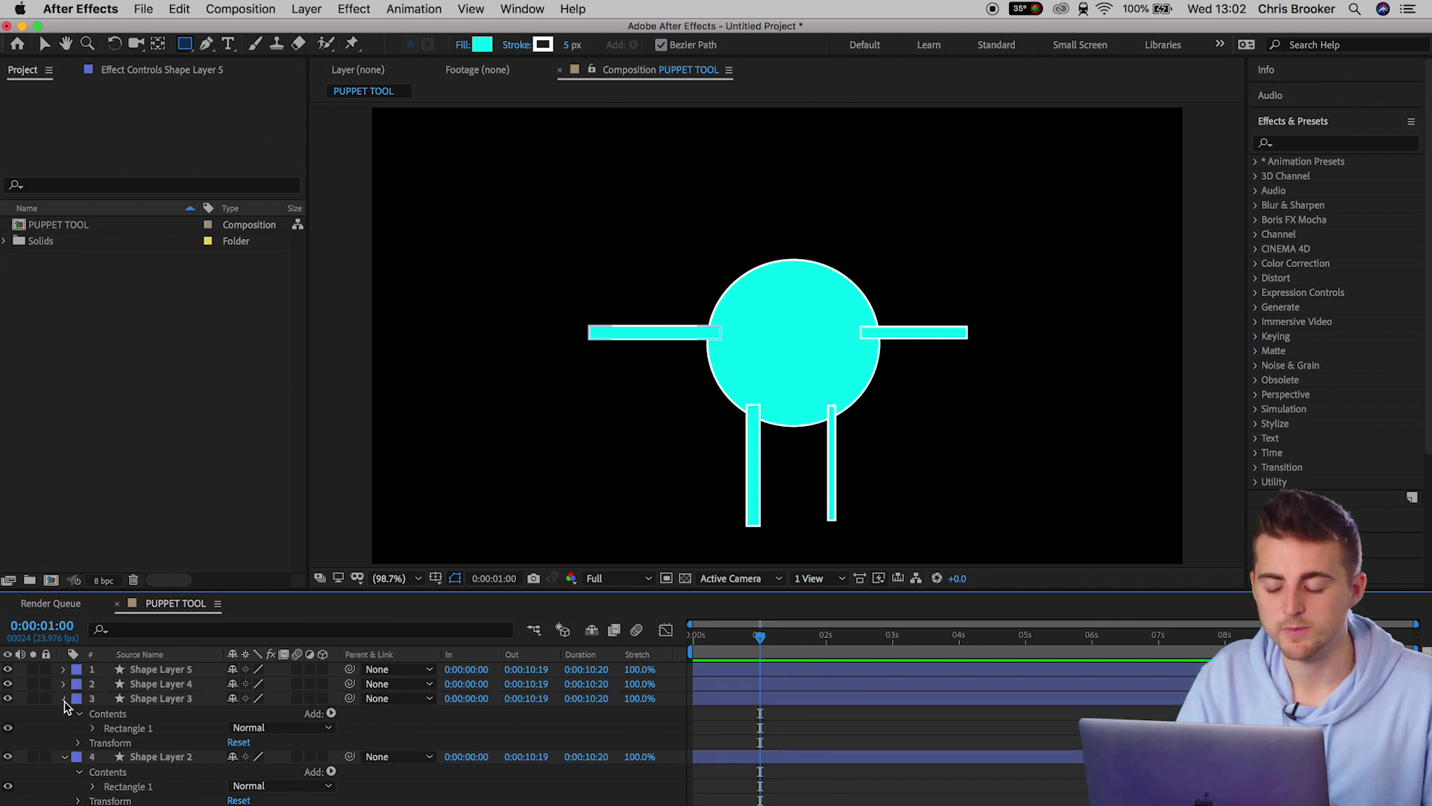
pyautogui.click(65, 698)
pyautogui.click(65, 712)
pyautogui.click(147, 727)
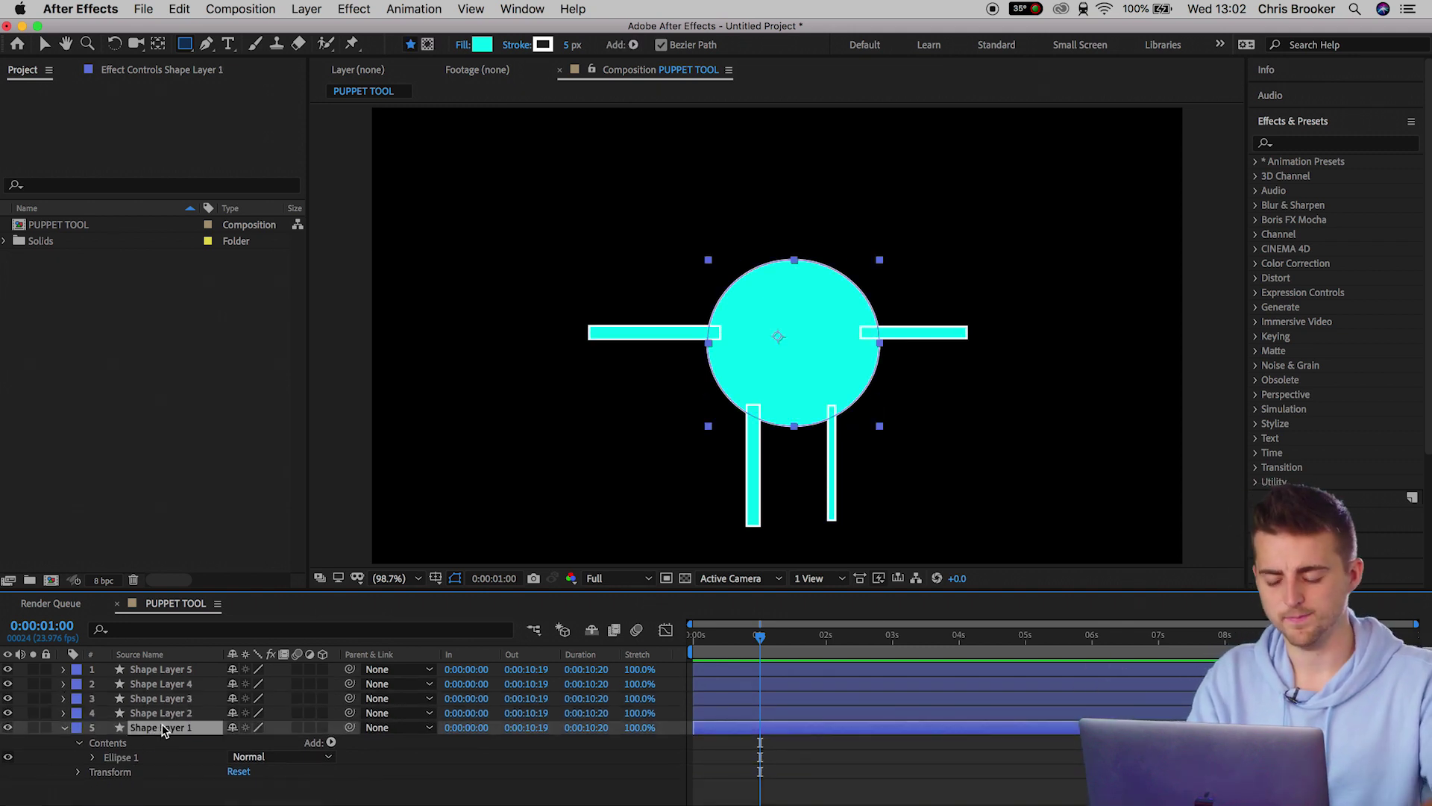
pyautogui.moveTo(163, 730); pyautogui.dragTo(177, 669)
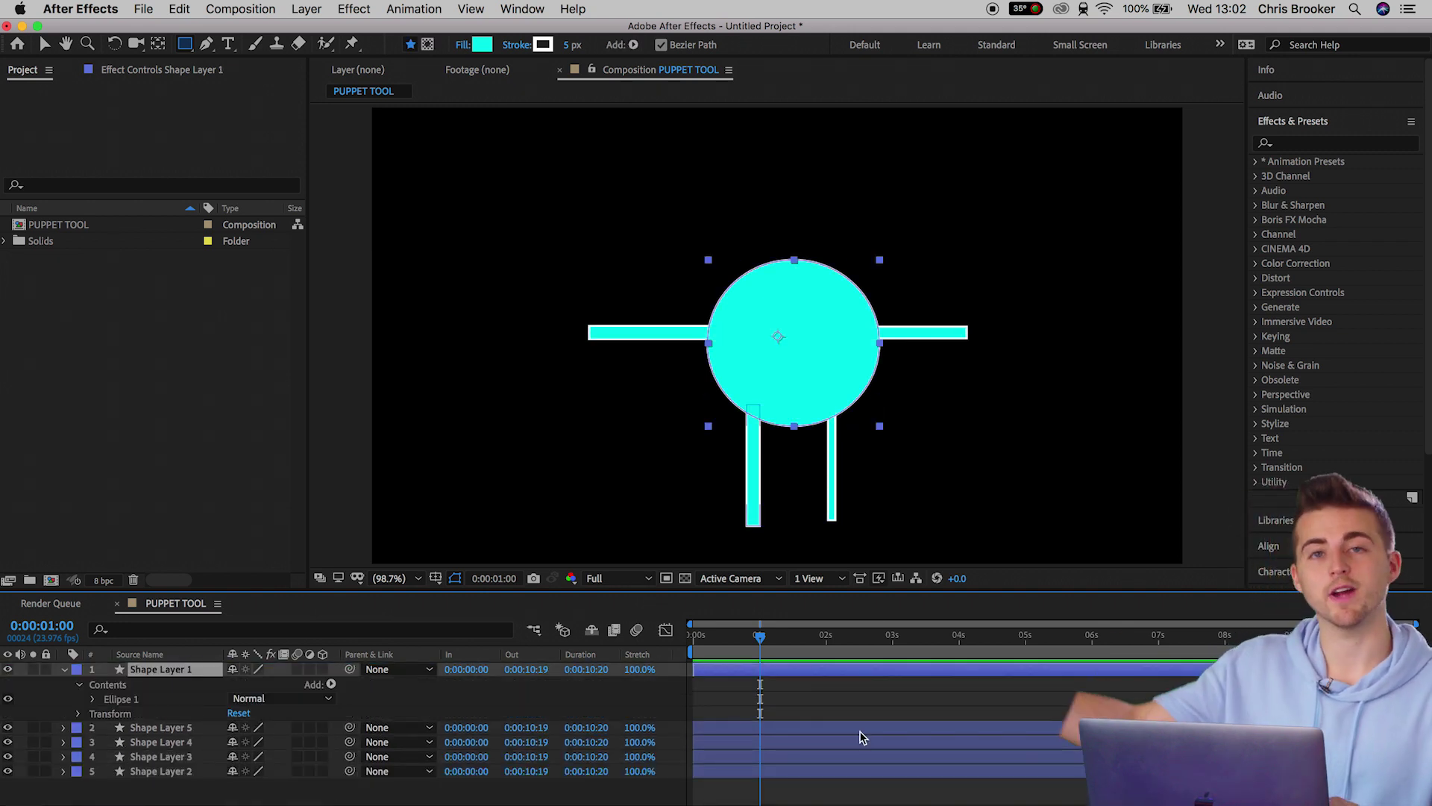
pyautogui.click(853, 699)
# - Select the right arm layer and place a puppet pin where the arm meets the body
pyautogui.press('v')
pyautogui.click(915, 337)
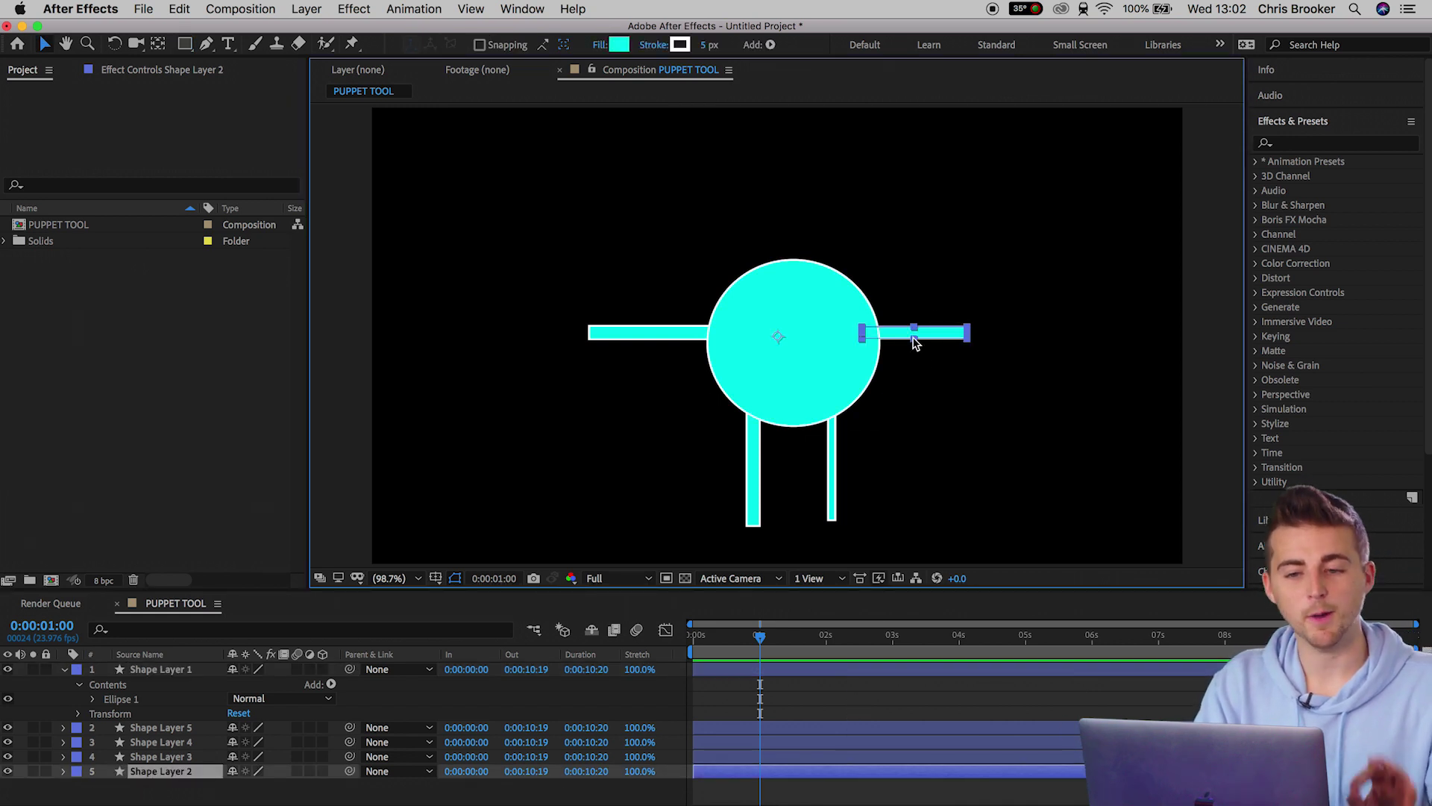
pyautogui.click(354, 44)
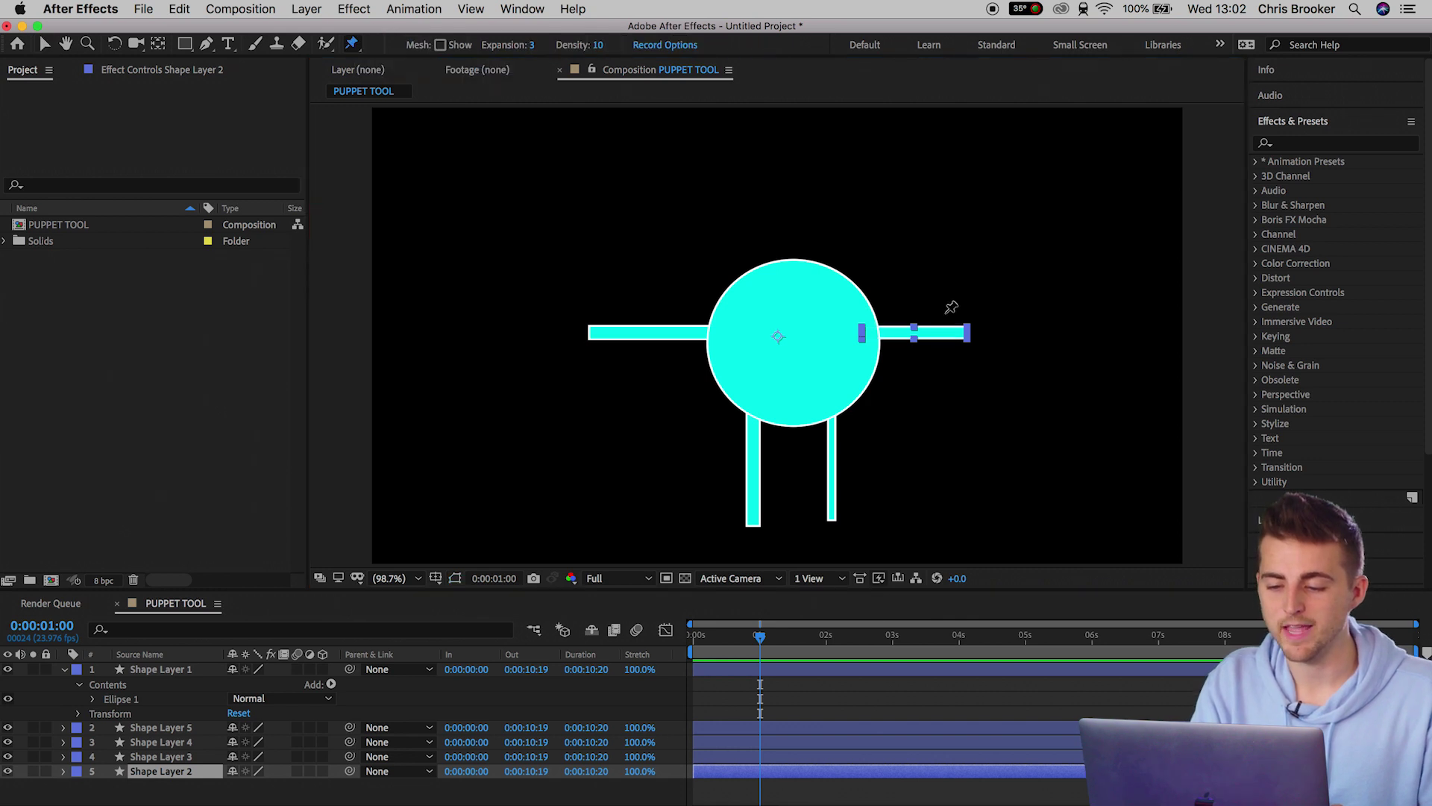
pyautogui.click(881, 332)
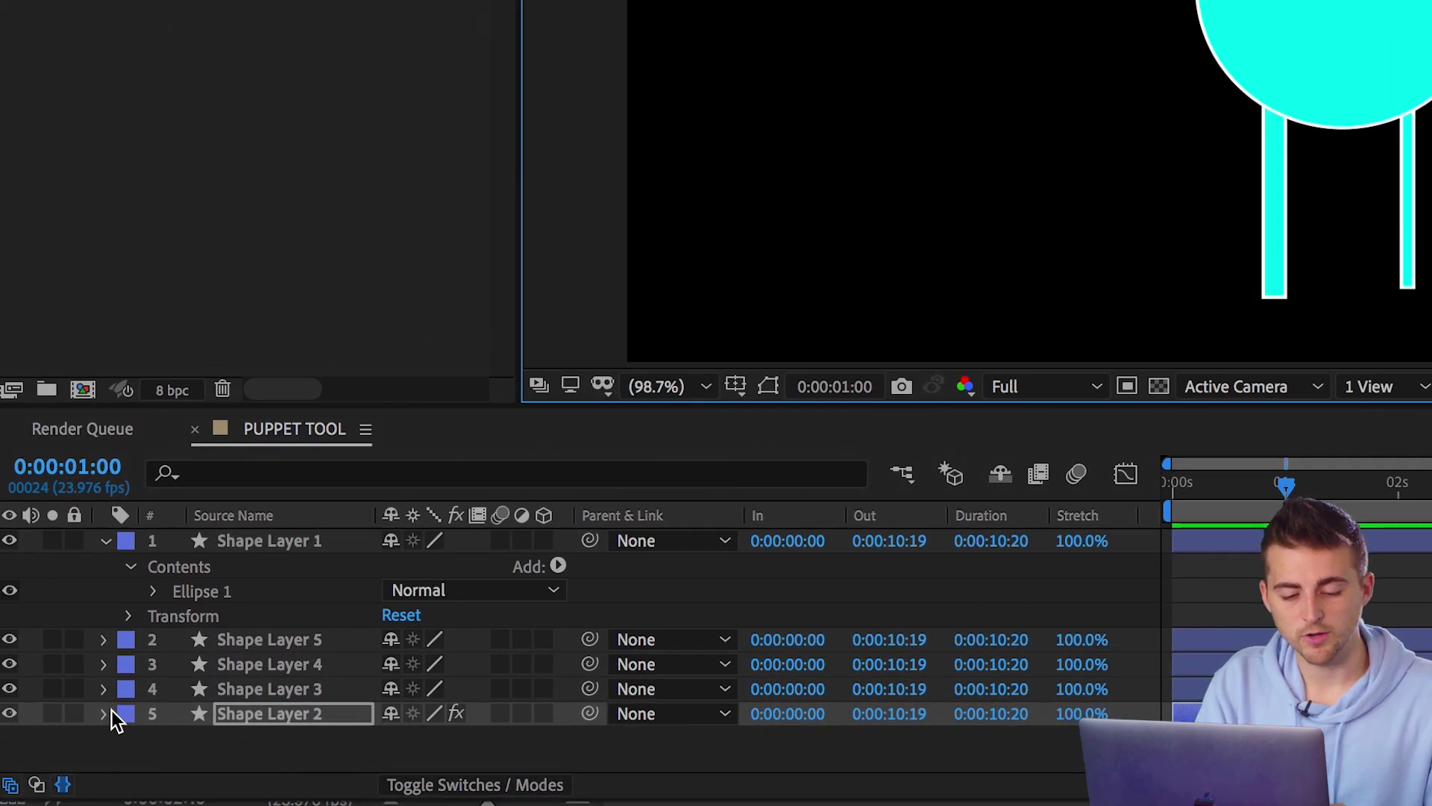
# - Expand the arm layer's Effects > Puppet > Mesh 1 to list its three puppet pins
pyautogui.click(104, 714)
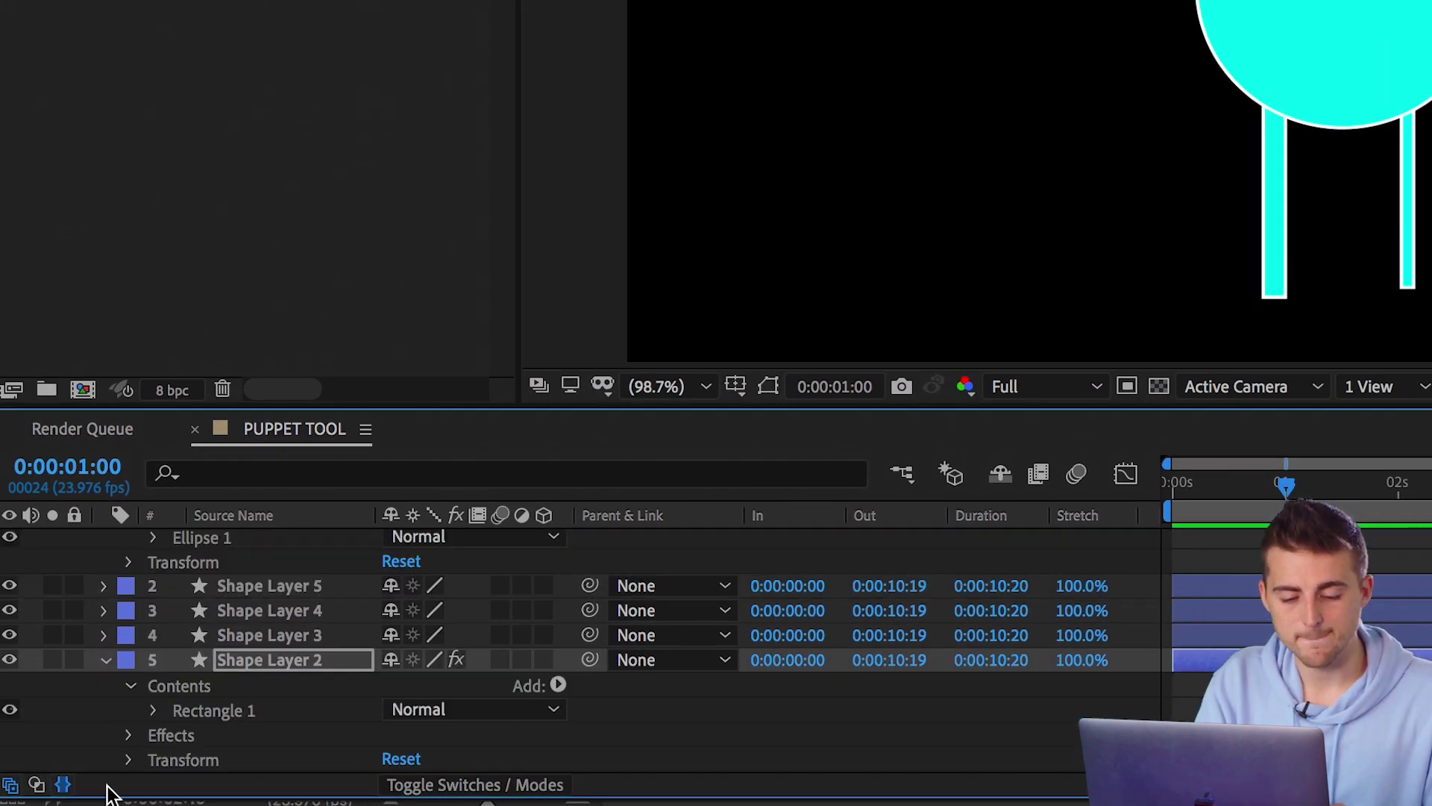
pyautogui.click(128, 737)
pyautogui.click(155, 755)
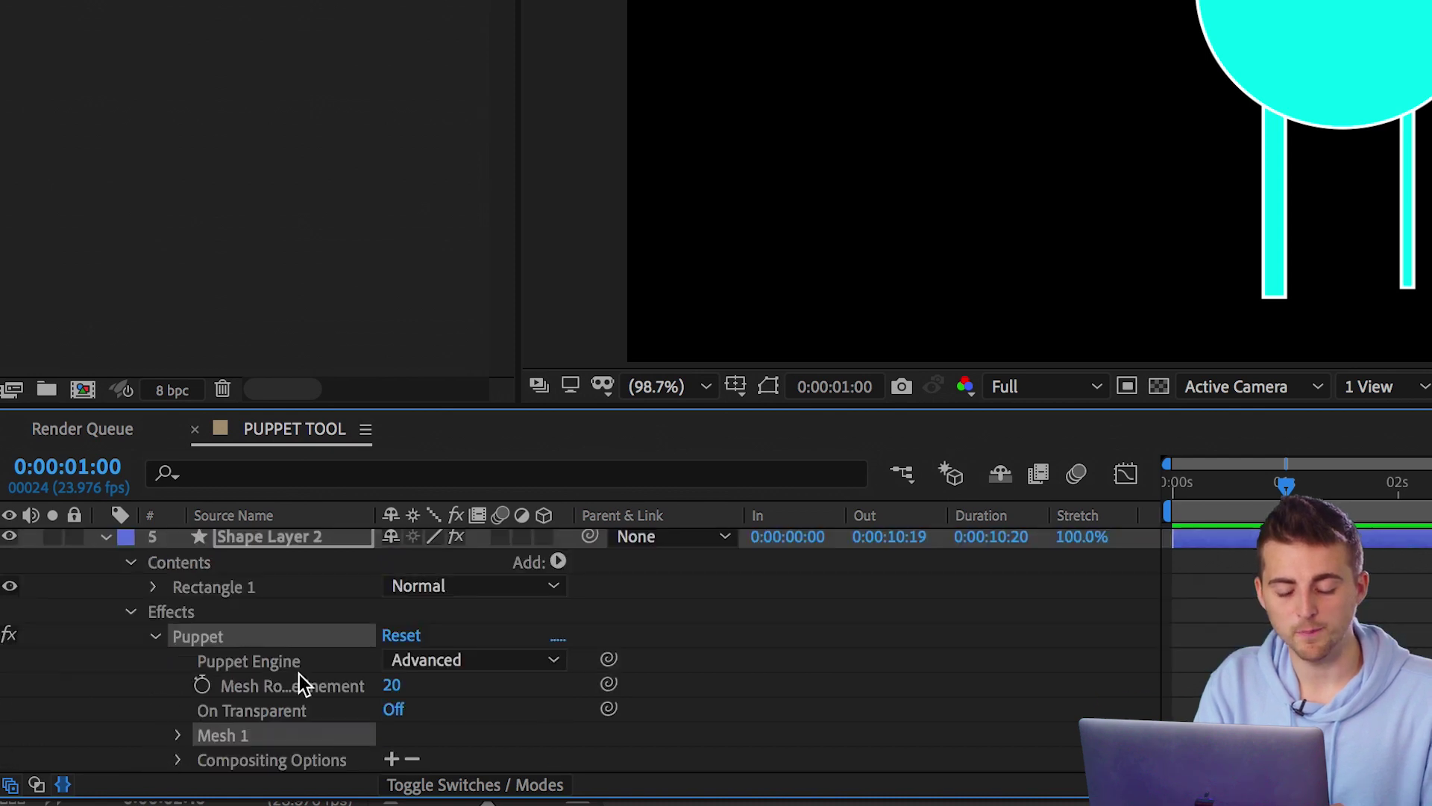
pyautogui.click(179, 711)
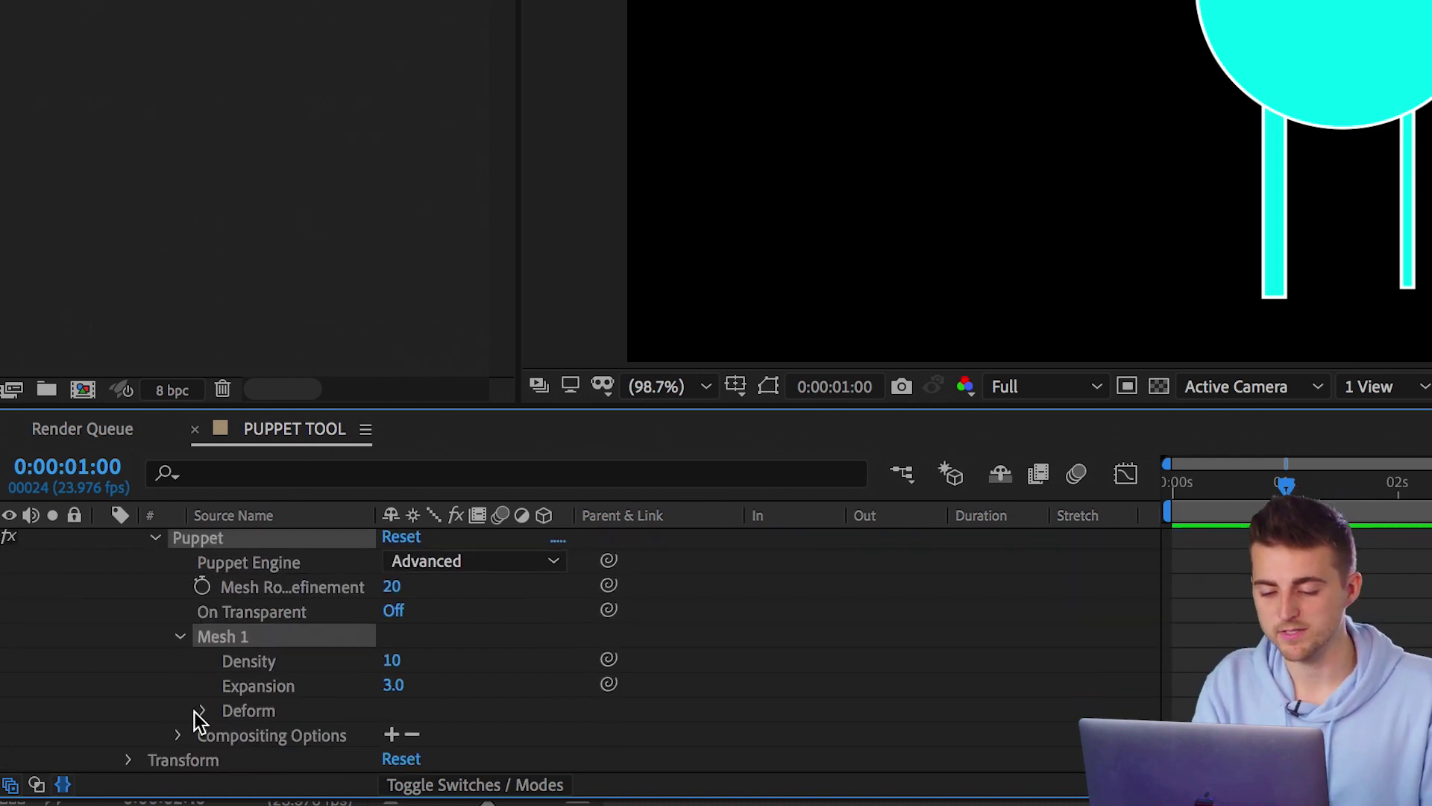
pyautogui.click(201, 712)
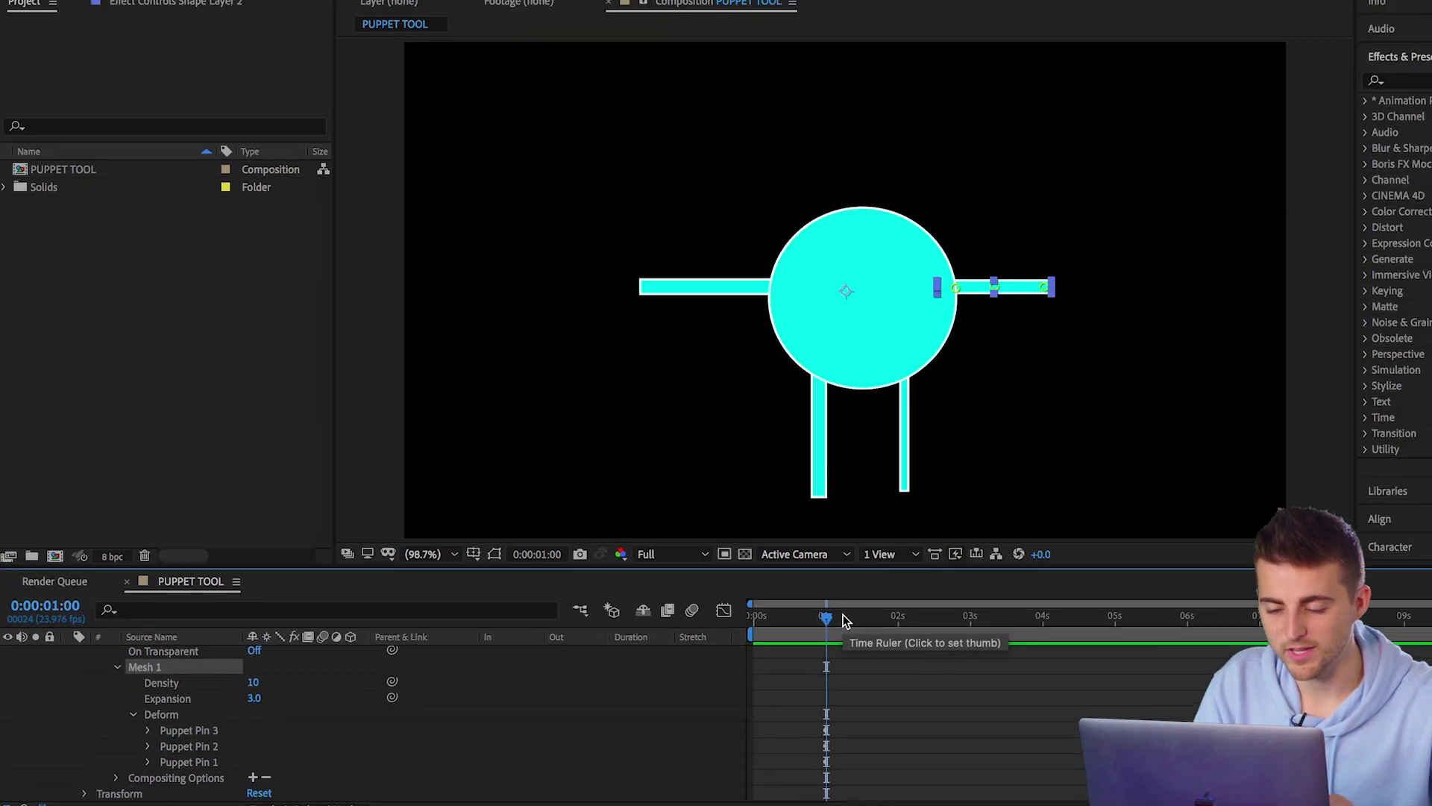
# - At 1:13, drag Puppet Pins 3 and 2 upward to raise the right arm, then check from 1:01
pyautogui.click(1003, 578)
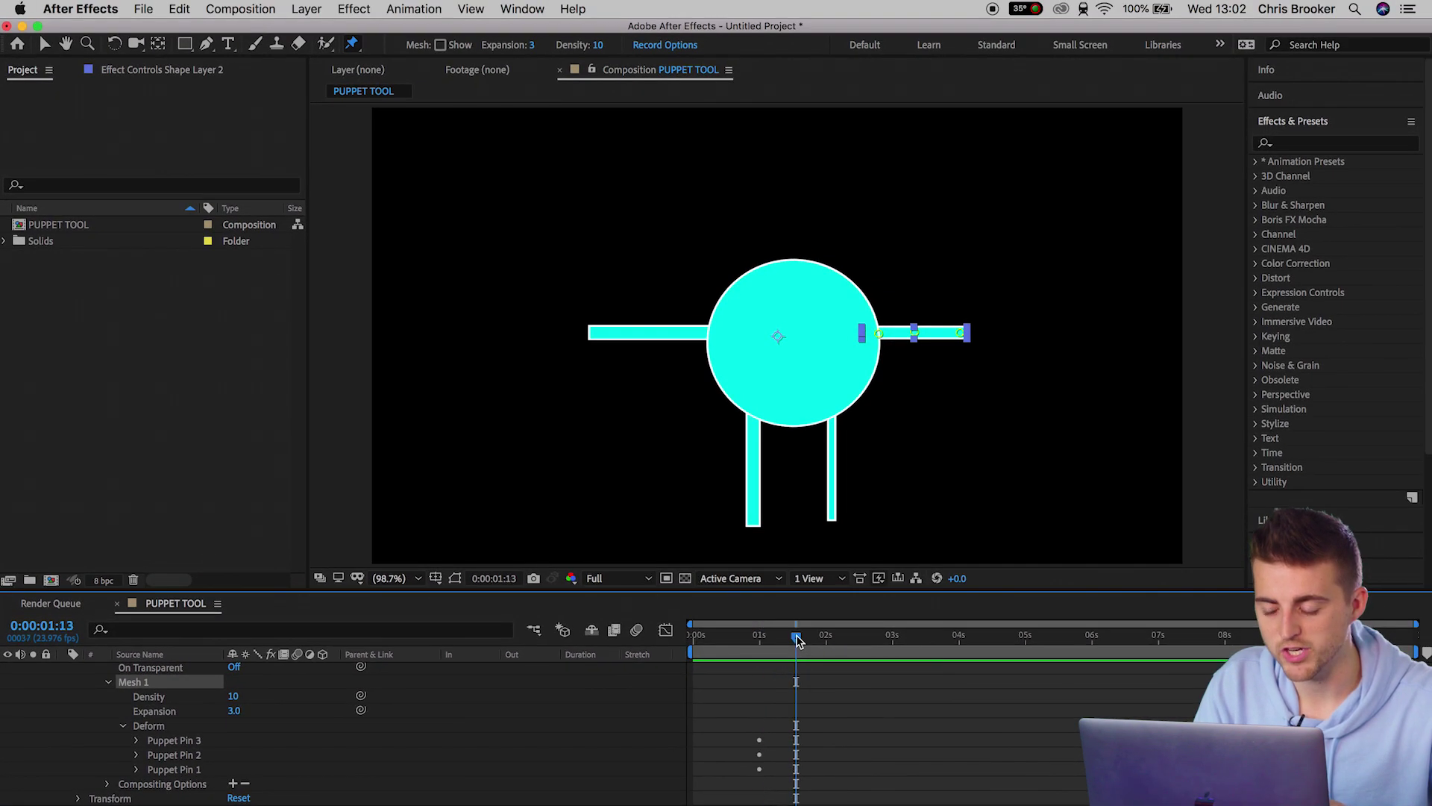
pyautogui.click(179, 743)
pyautogui.moveTo(964, 334); pyautogui.dragTo(929, 262)
pyautogui.moveTo(918, 341); pyautogui.dragTo(924, 256)
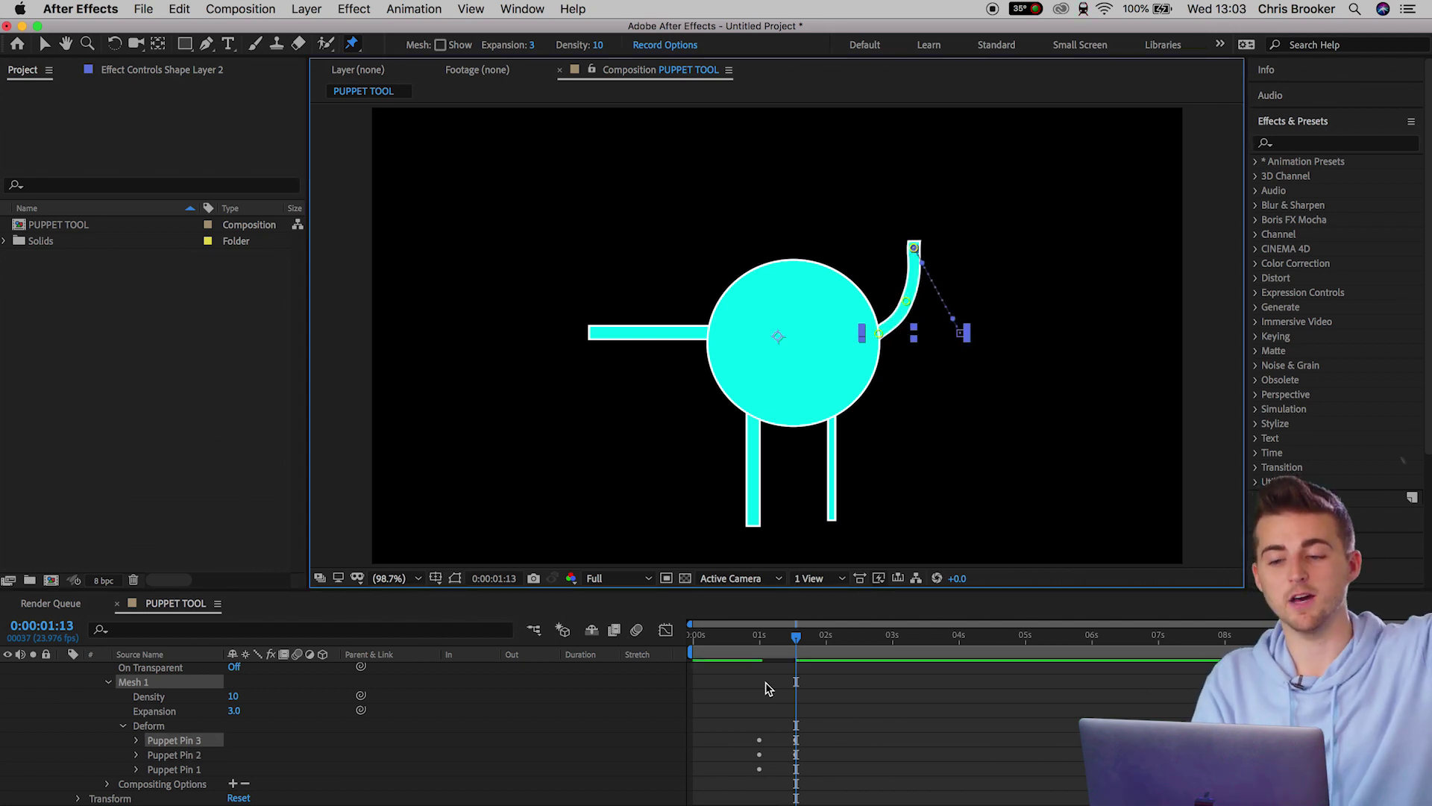
pyautogui.click(762, 638)
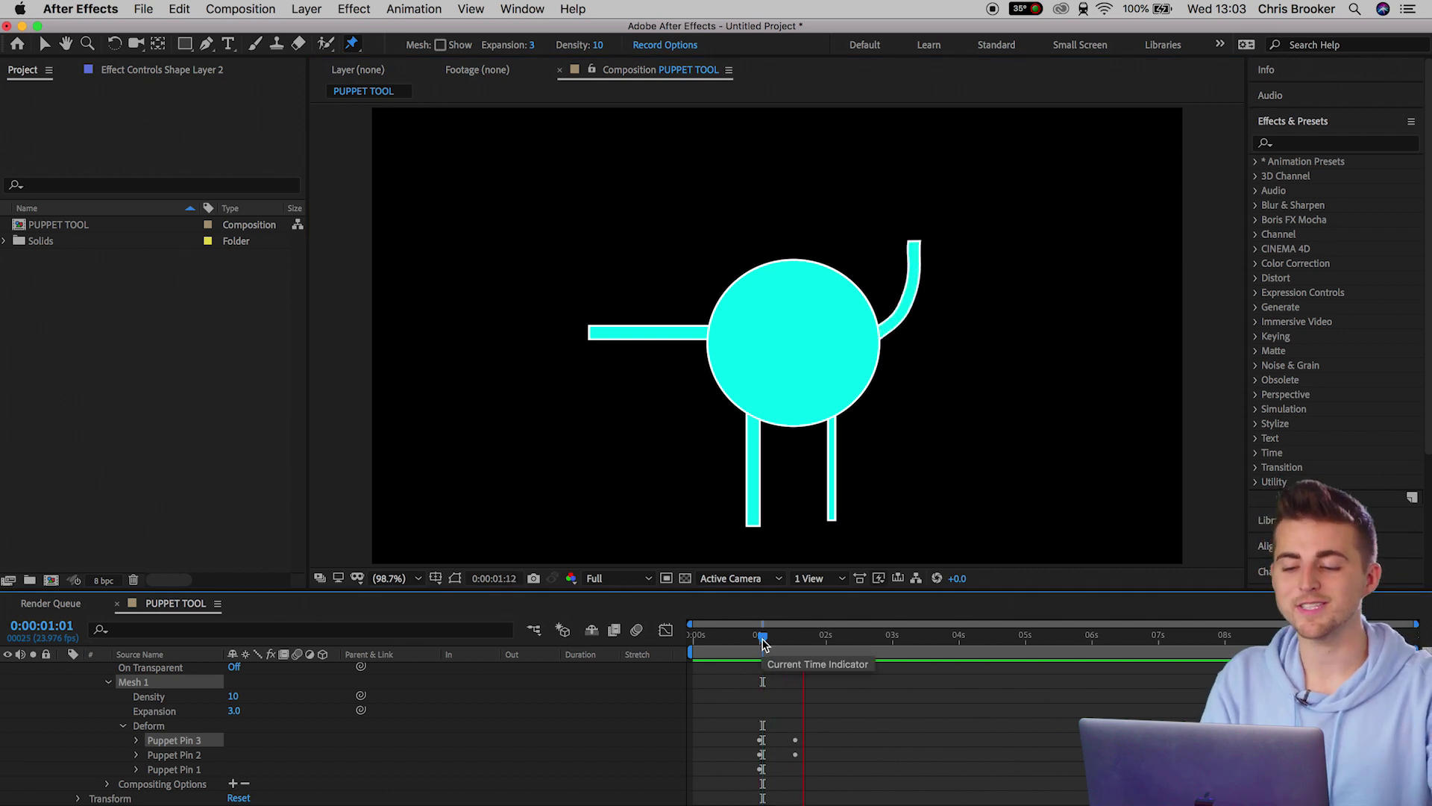